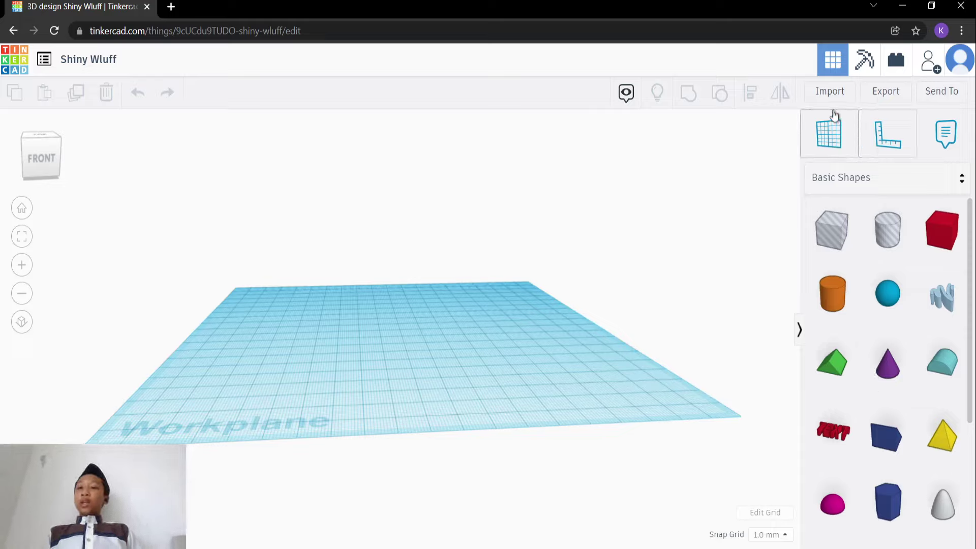
- Look through the list of shape categories in the shapes library and close it again
left_click(859, 180)
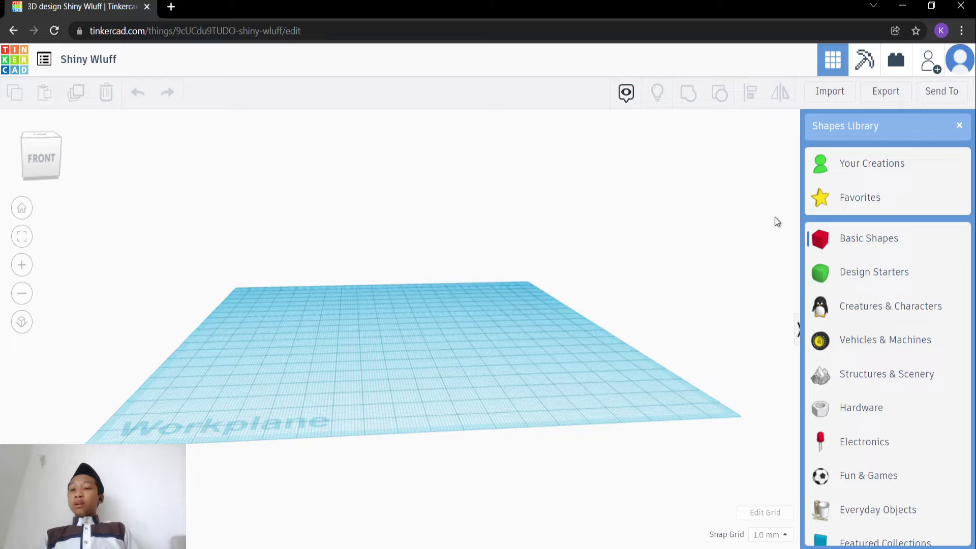
left_click(959, 126)
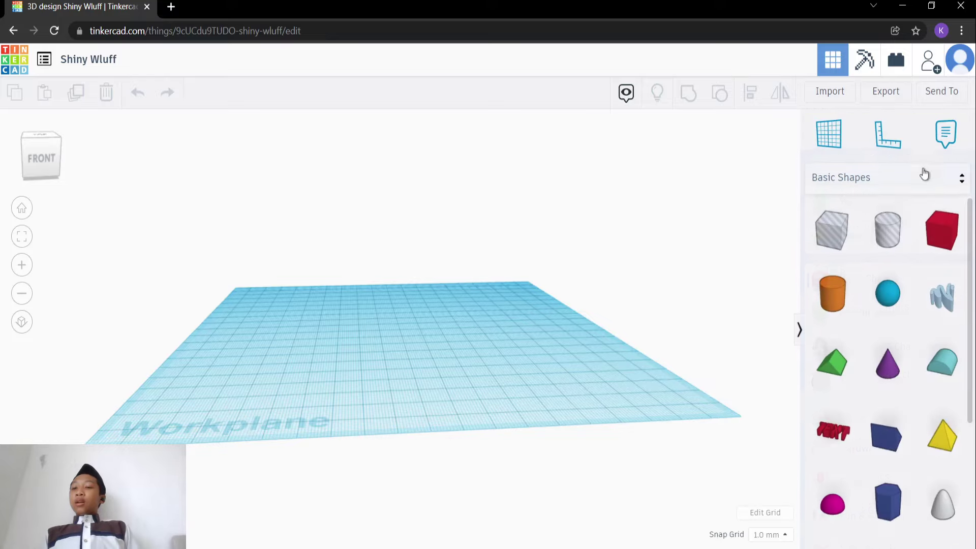
left_click(879, 188)
scroll(883, 331, "down", 2)
scroll(883, 331, "up", 1)
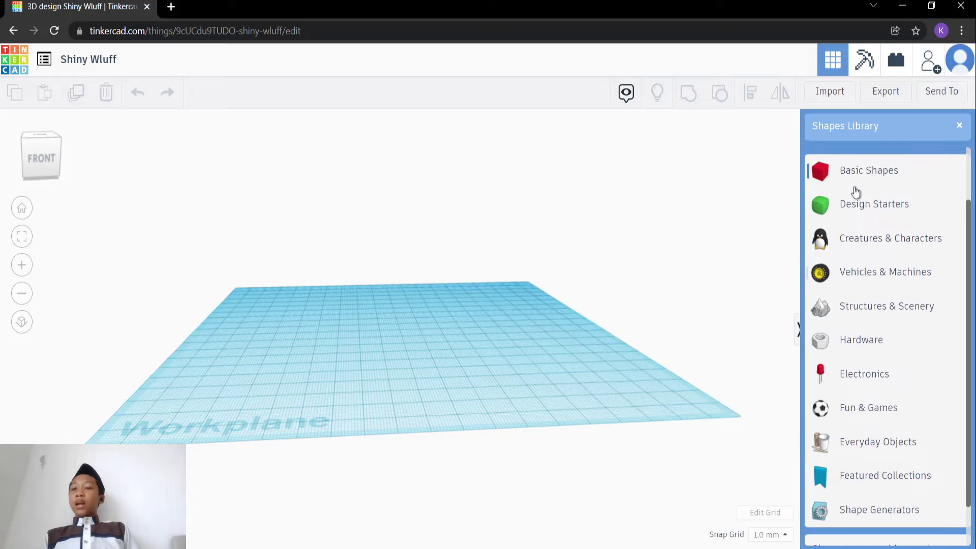
scroll(856, 192, "up", 2)
left_click(957, 126)
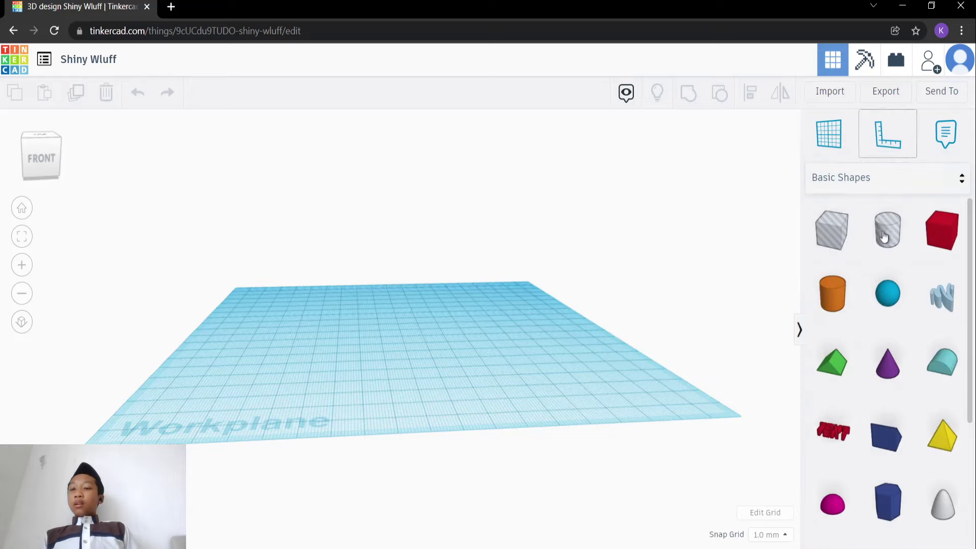
- Look at the Design Starters and Everyday Objects collections and return to the Basic Shapes collection
left_click(858, 186)
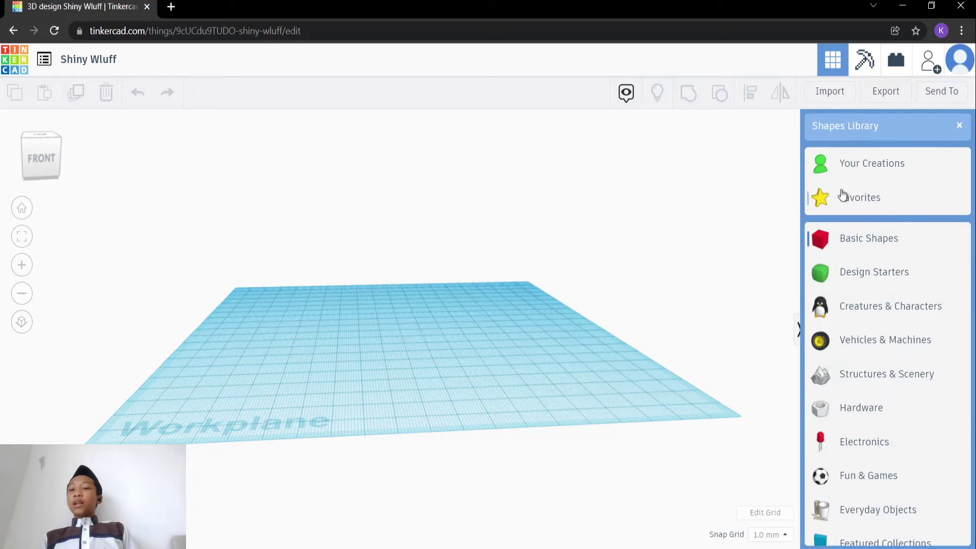
scroll(875, 274, "down", 1)
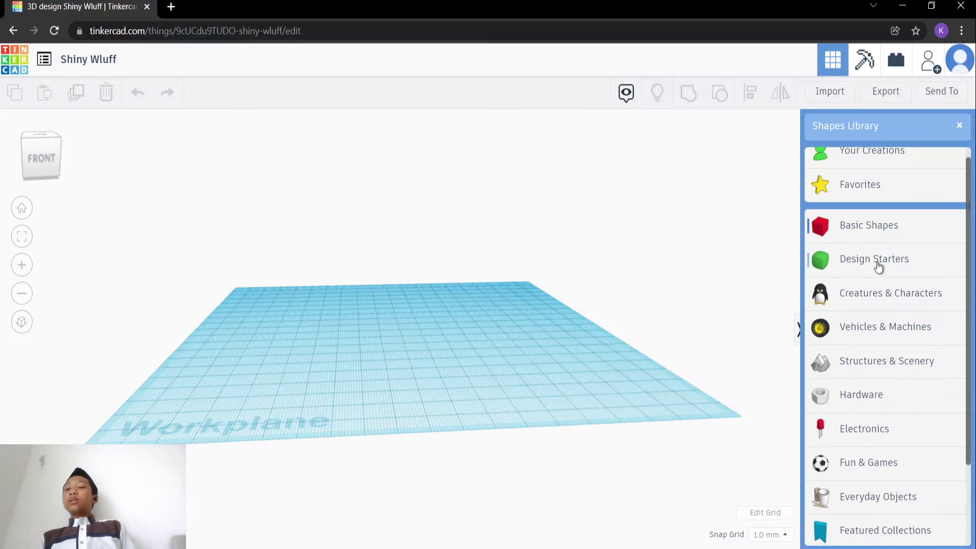
left_click(877, 264)
left_click(878, 184)
scroll(925, 374, "down", 2)
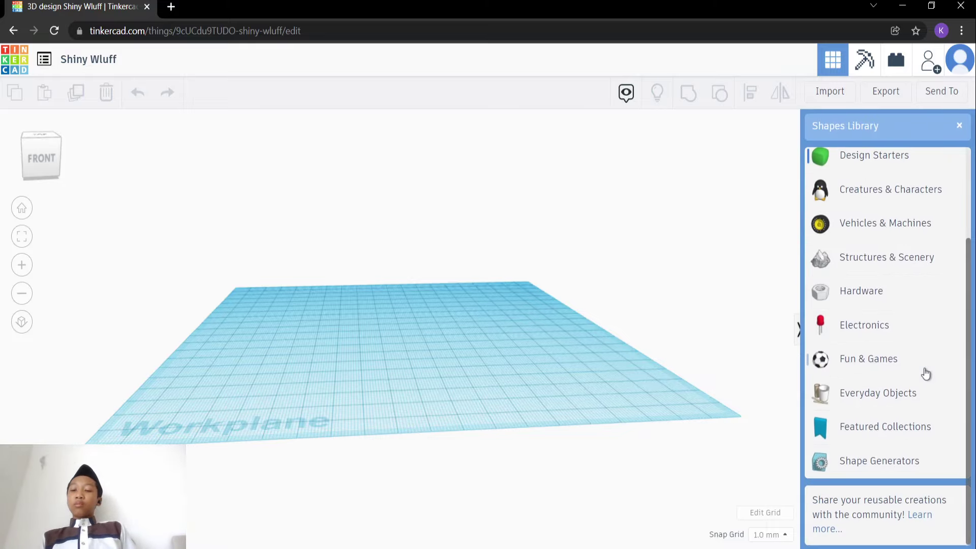
left_click(895, 405)
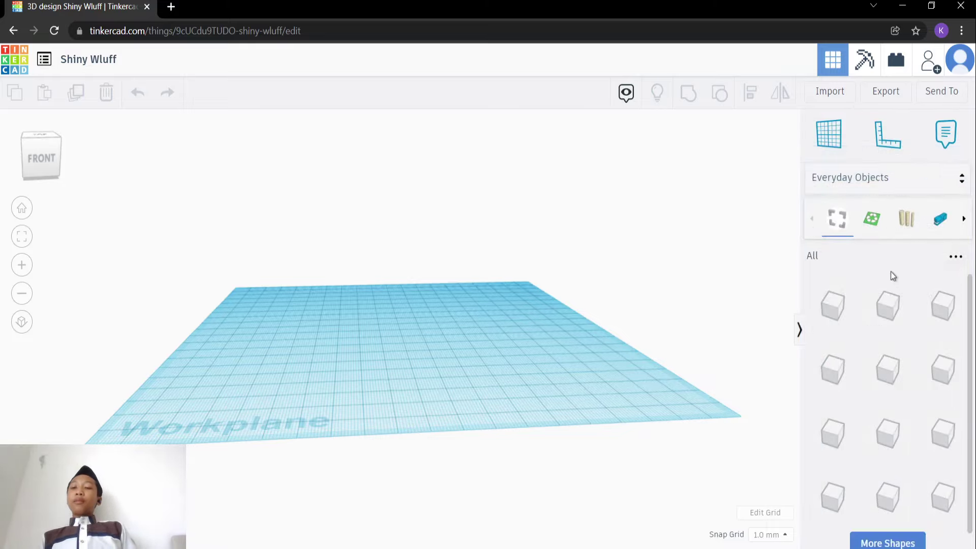
left_click(864, 181)
scroll(862, 187, "up", 2)
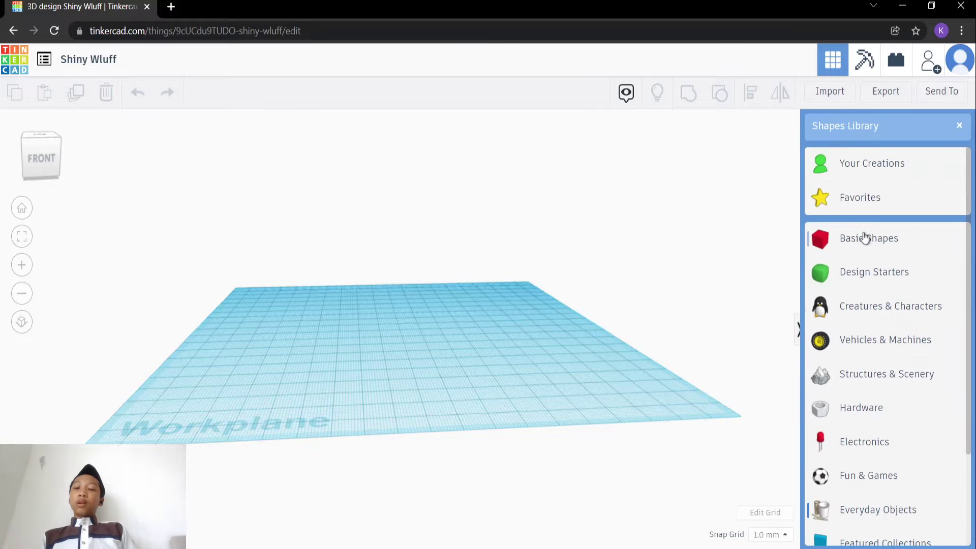
left_click(906, 242)
- Place a solid red Box from the basic shapes near the middle of the workplane's rear half
scroll(645, 262, "down", 1)
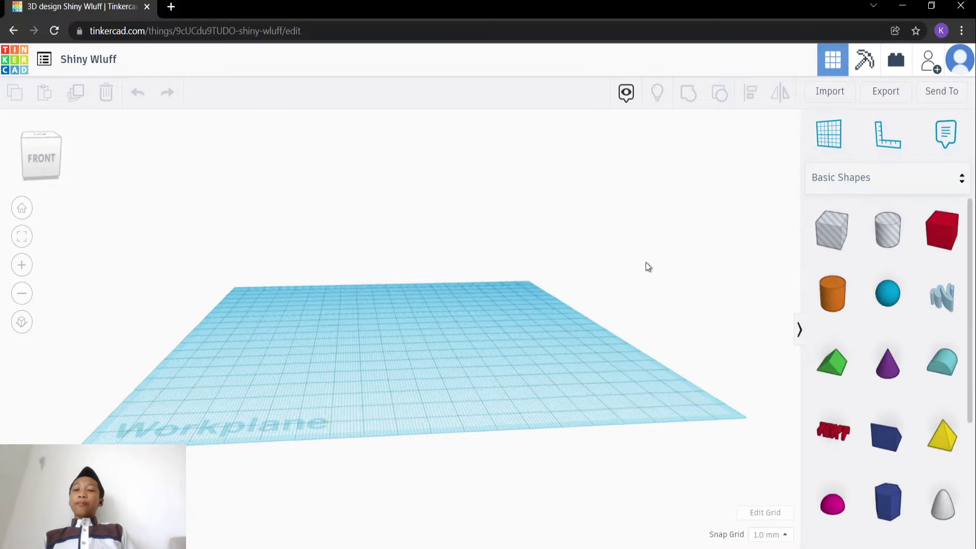
scroll(646, 263, "up", 2)
scroll(646, 261, "down", 3)
scroll(630, 238, "down", 2)
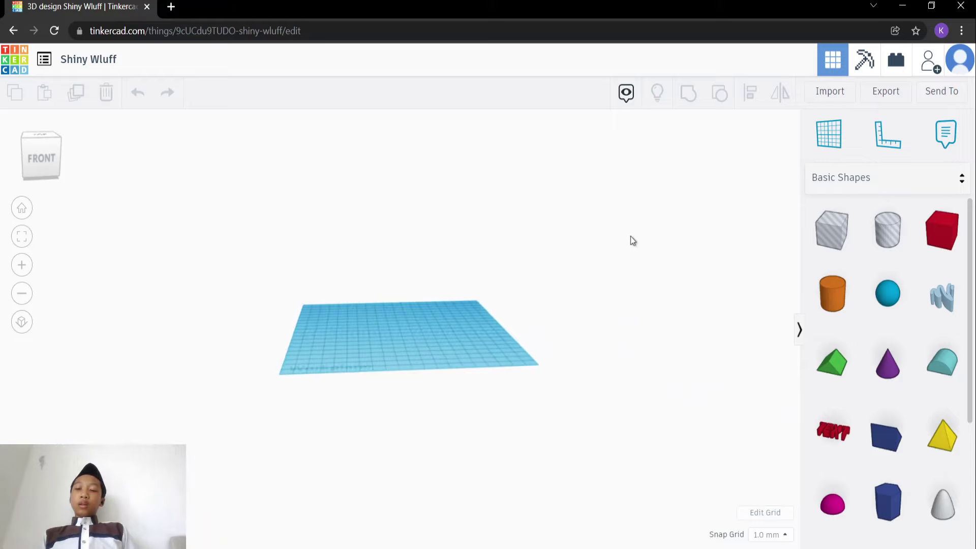
scroll(632, 236, "up", 3)
left_click_drag(569, 312, 570, 312)
left_click_drag(426, 319, 524, 350)
left_click_drag(595, 182, 554, 203)
left_click_drag(554, 203, 417, 305)
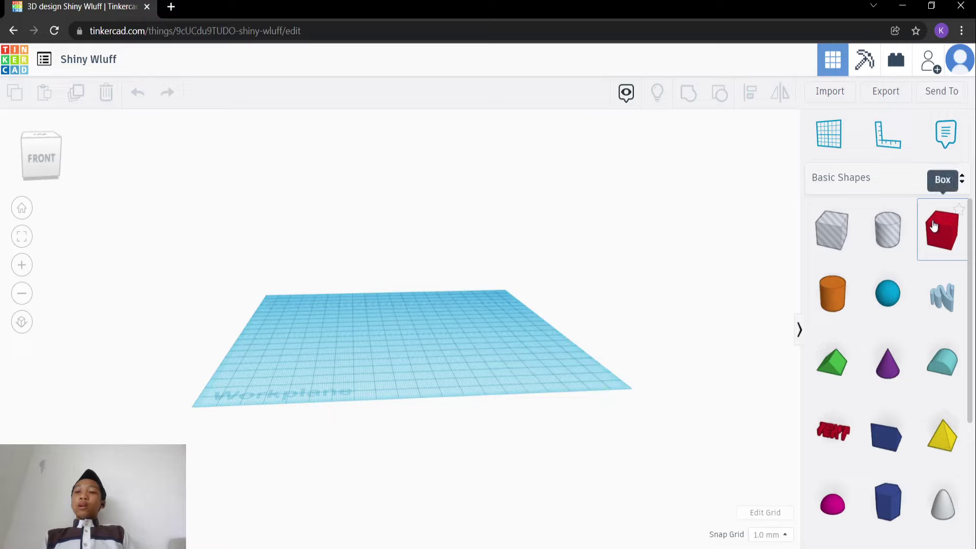
left_click_drag(941, 231, 339, 321)
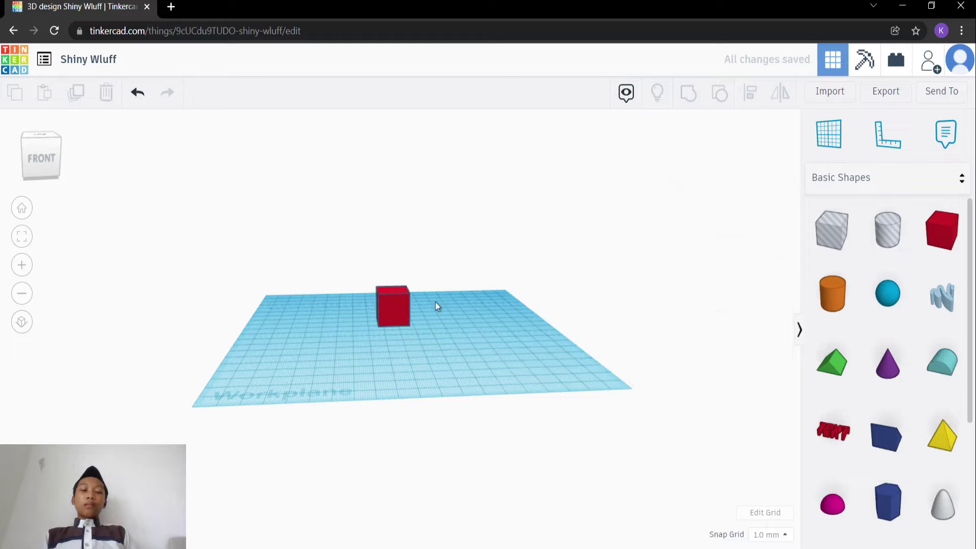
left_click(396, 299)
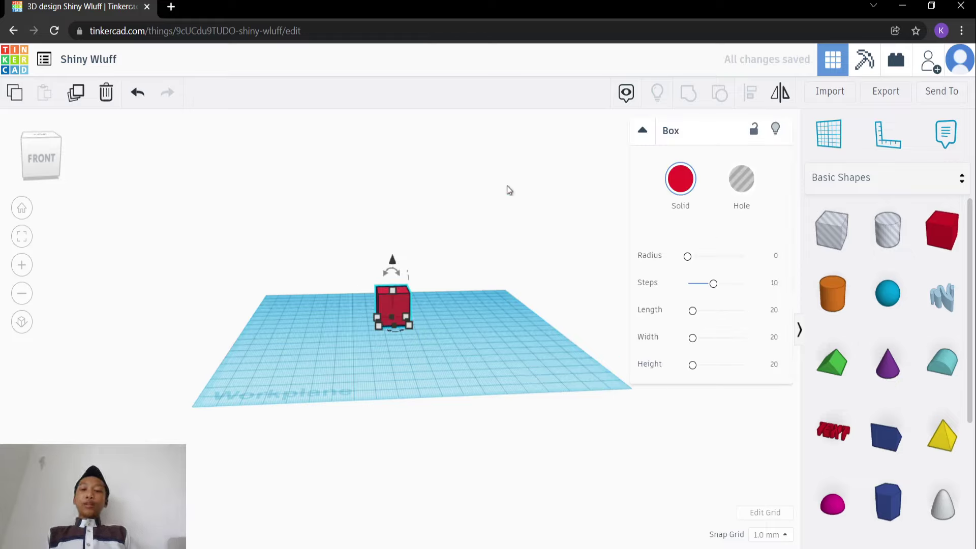
left_click(642, 209)
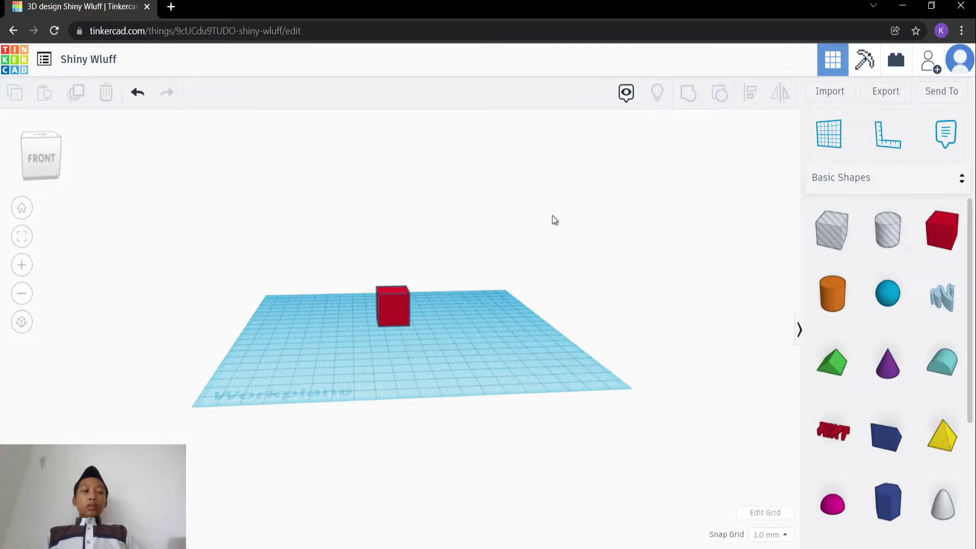
- Stretch the red box upward to a height of about 65 mm
left_click(21, 239)
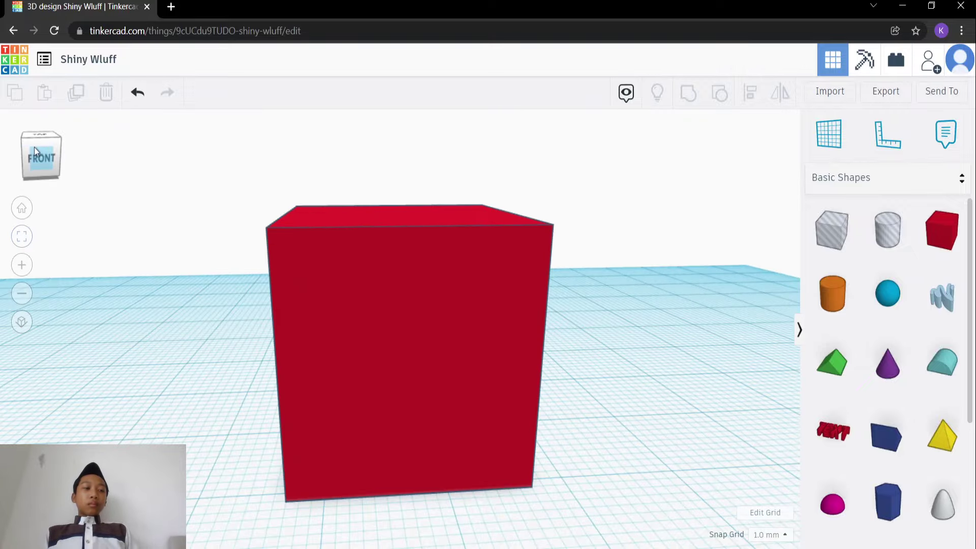
left_click(41, 150)
left_click(43, 149)
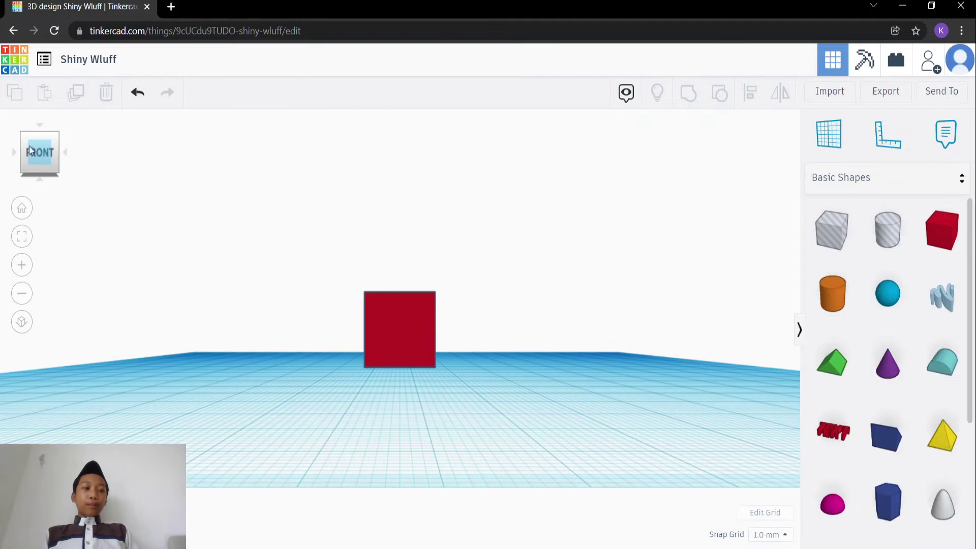
left_click(39, 137)
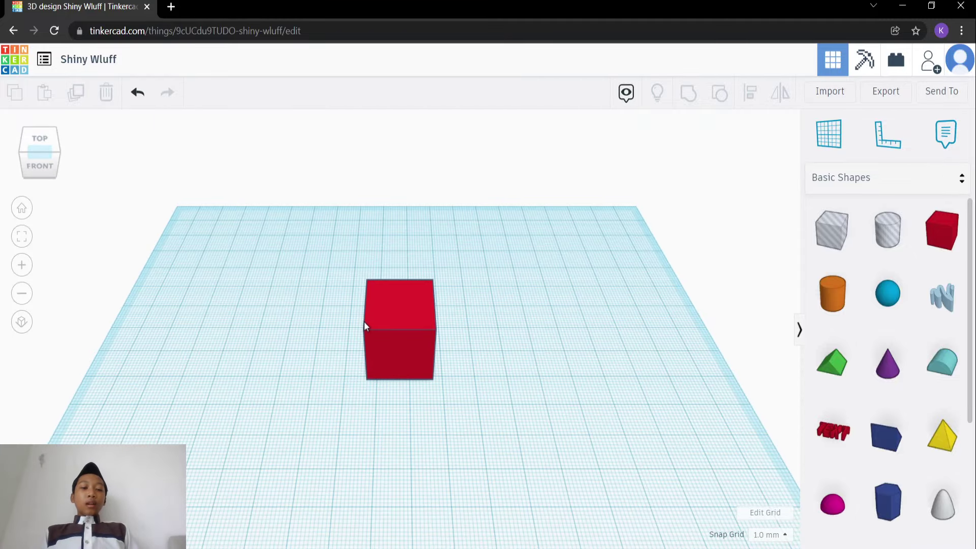
left_click(409, 330)
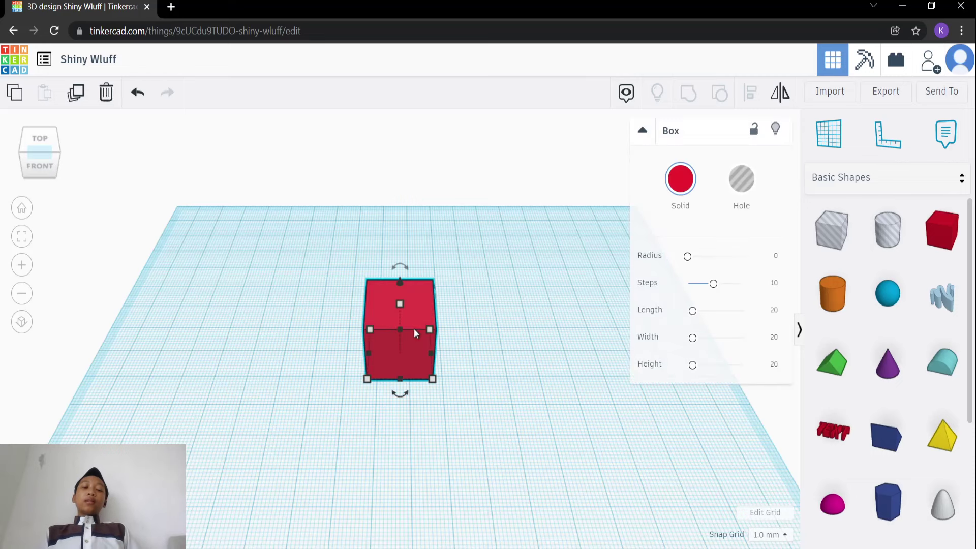
left_click(57, 164)
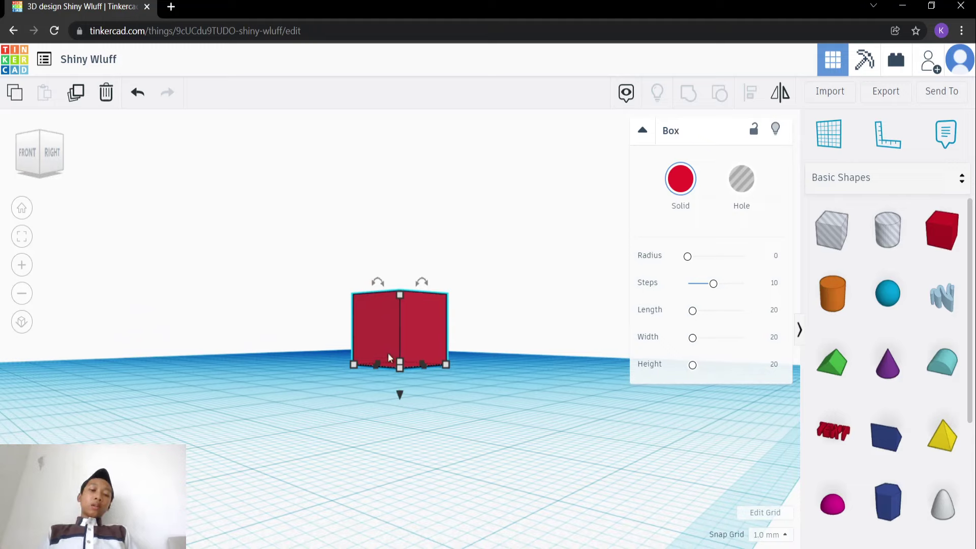
left_click_drag(399, 295, 404, 141)
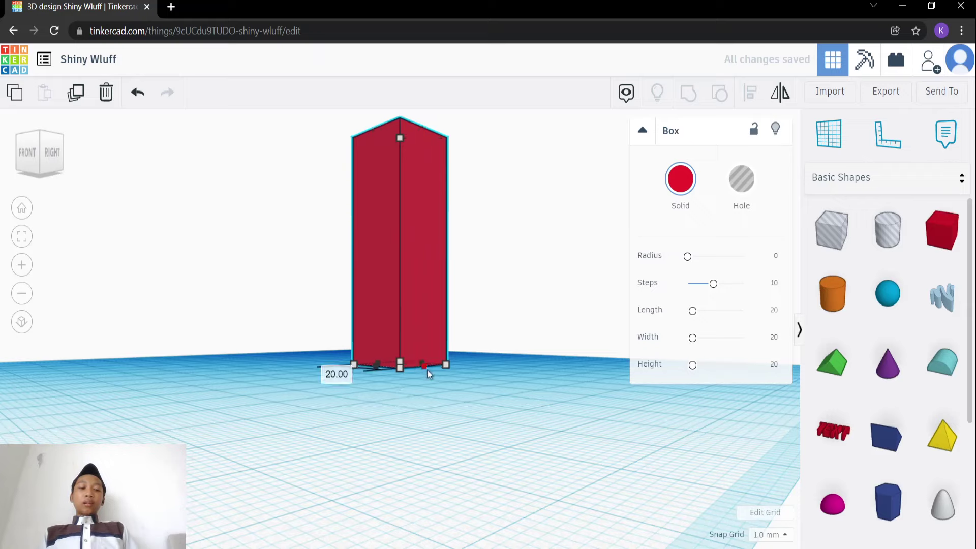
- Try stretching the box's base to about 45 by 73 mm, with its width parameter at 25.37 and height parameter at 0.1
left_click_drag(427, 374, 472, 389)
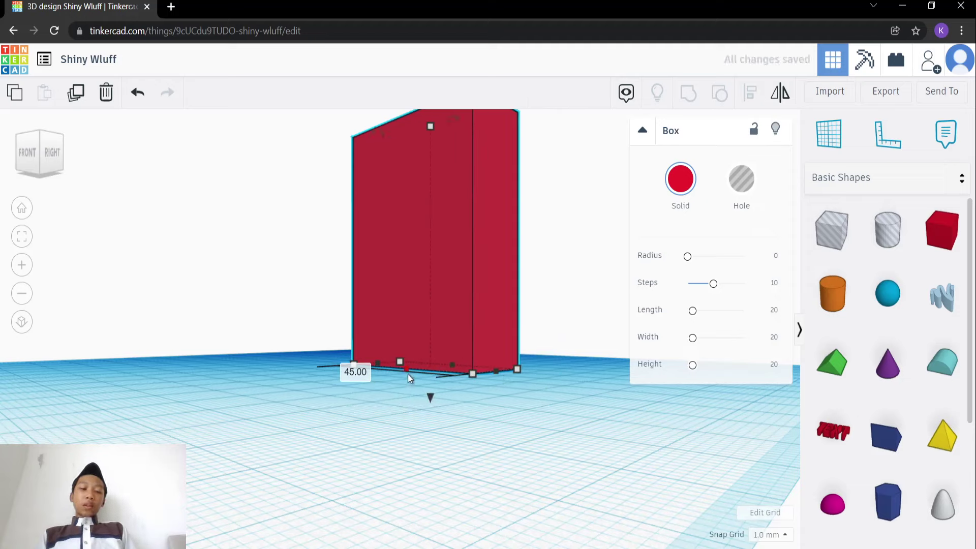
left_click_drag(408, 376, 465, 457)
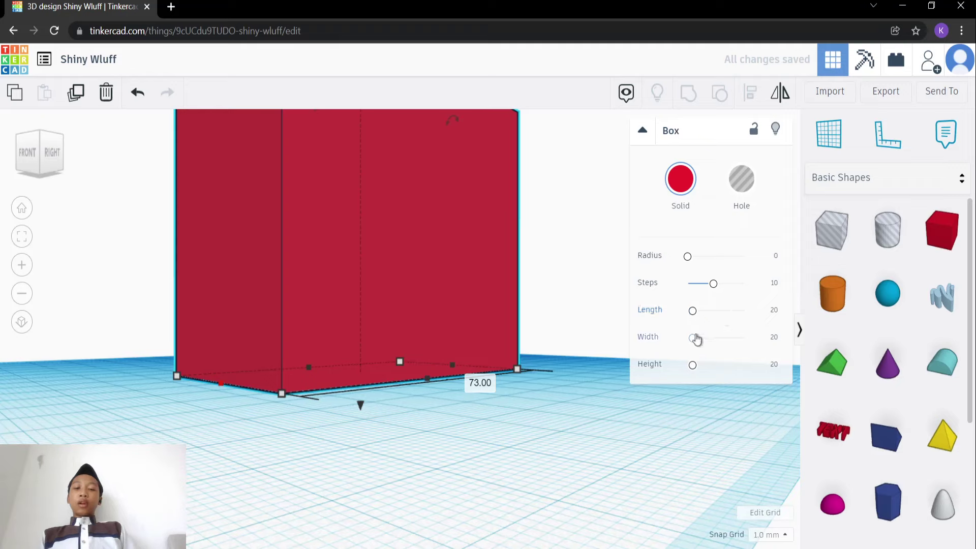
left_click_drag(696, 340, 749, 337)
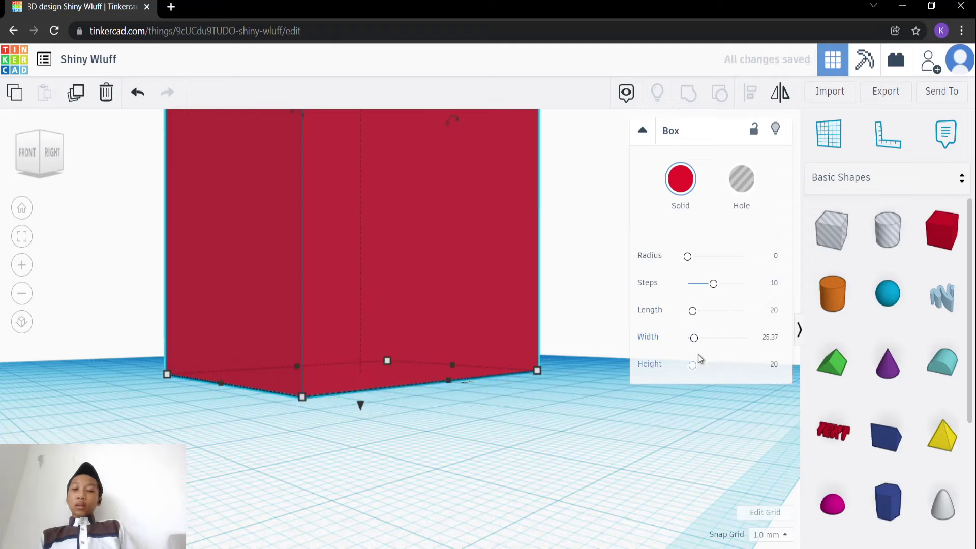
mouse_move(692, 365)
left_mouse_down()
mouse_move(743, 365)
mouse_move(689, 366)
left_mouse_up()
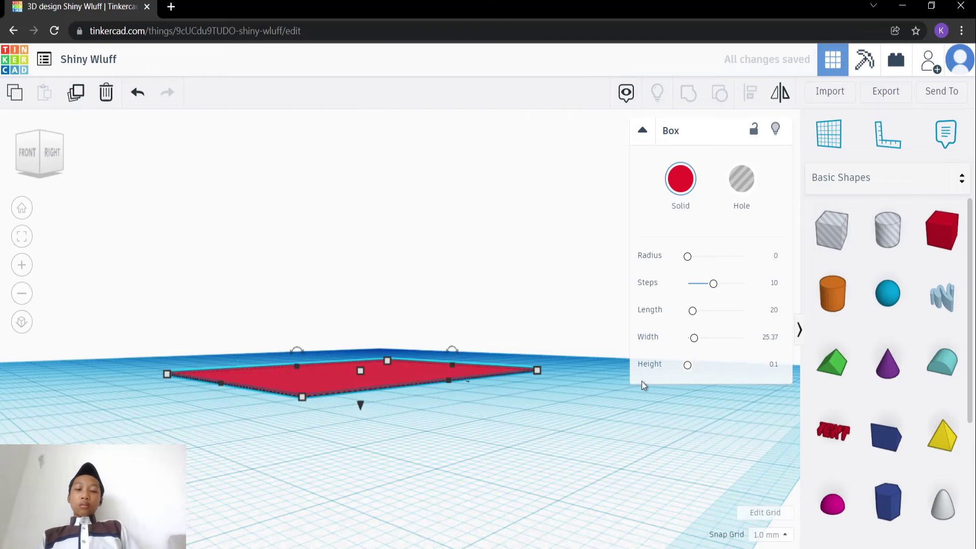
- Undo the base, width and height changes back to the tall square box, and deselect it
key("ctrl+z")
key("ctrl+z")
key("ctrl+z")
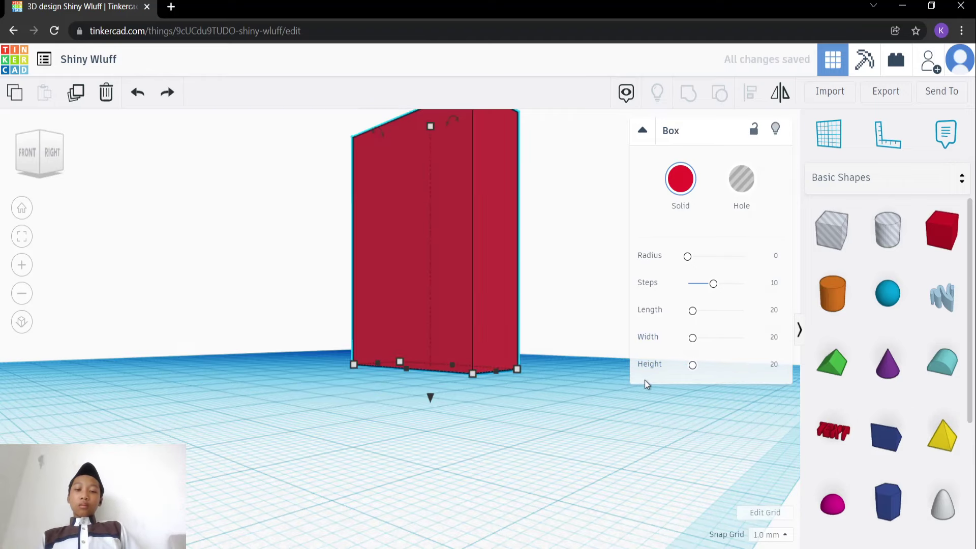
key("ctrl+z")
left_click(545, 277)
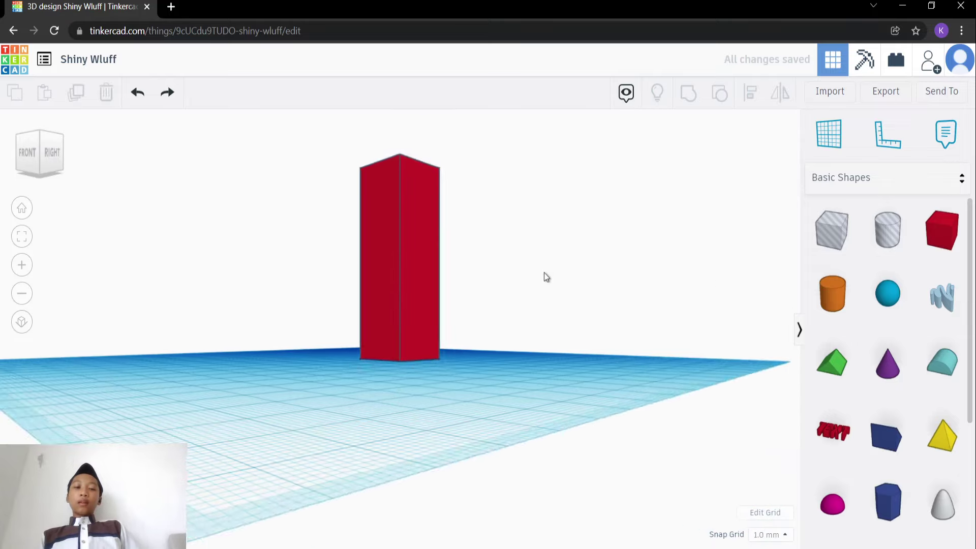
- Shift the box about 4 mm sideways and slightly toward the workplane's front, and stretch it much taller
left_click(30, 153)
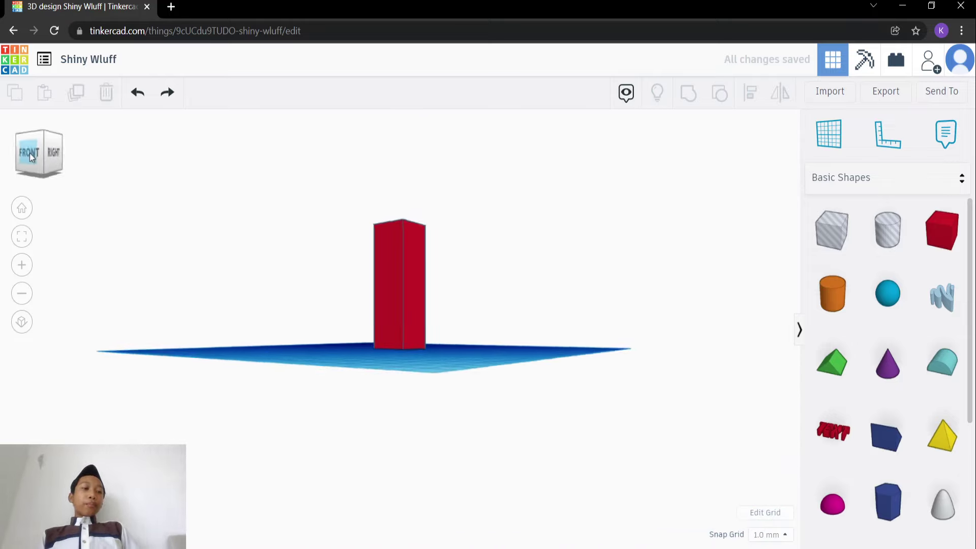
left_click(22, 294)
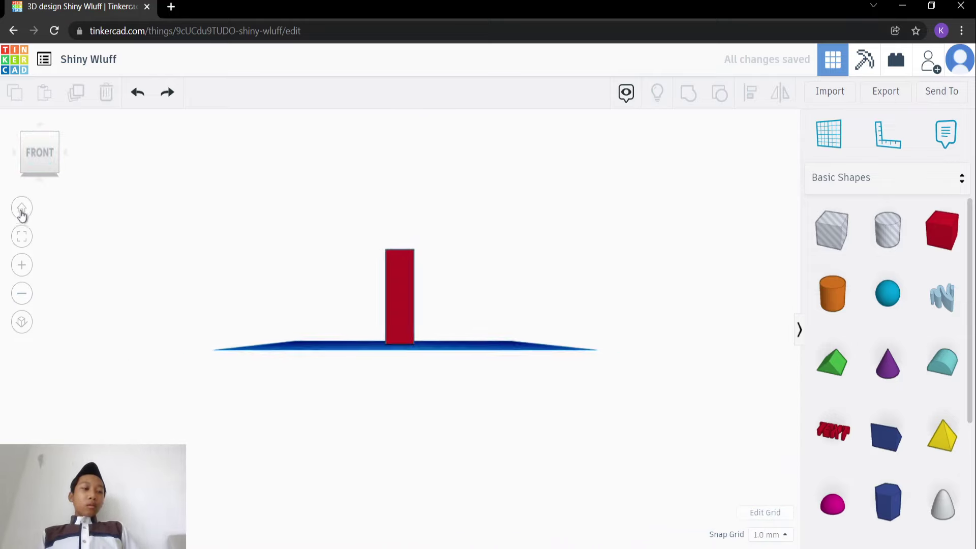
left_click(43, 137)
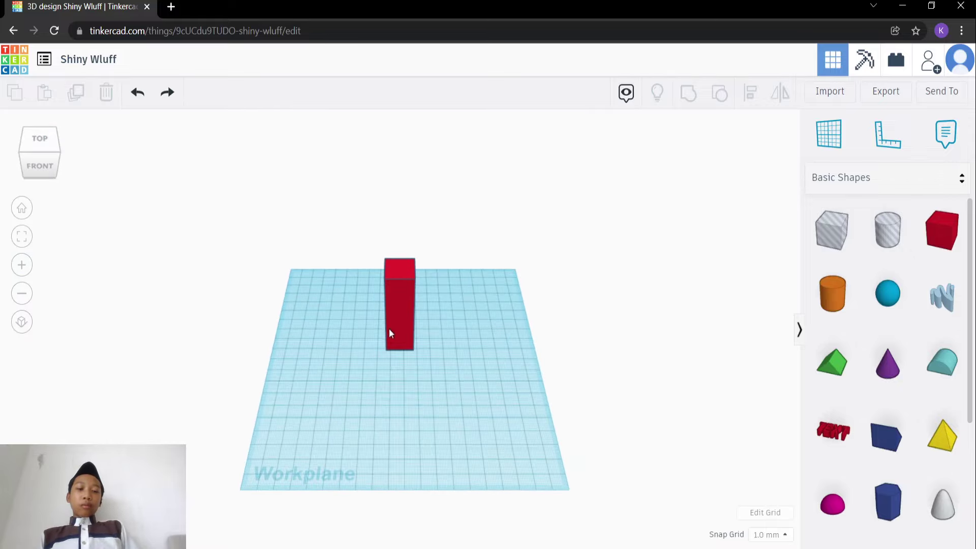
left_click_drag(389, 328, 405, 336)
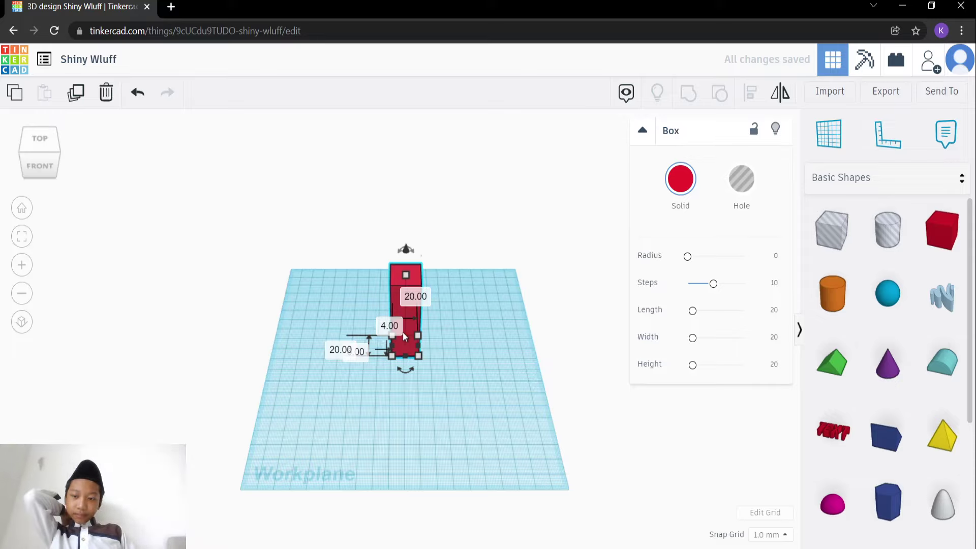
right_click_drag(404, 274, 407, 239)
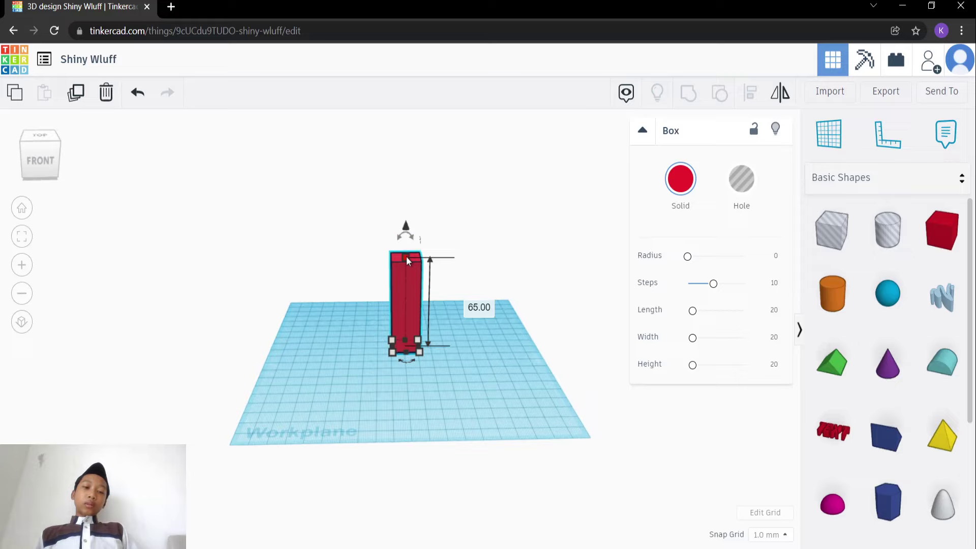
left_click_drag(355, 203, 290, 45)
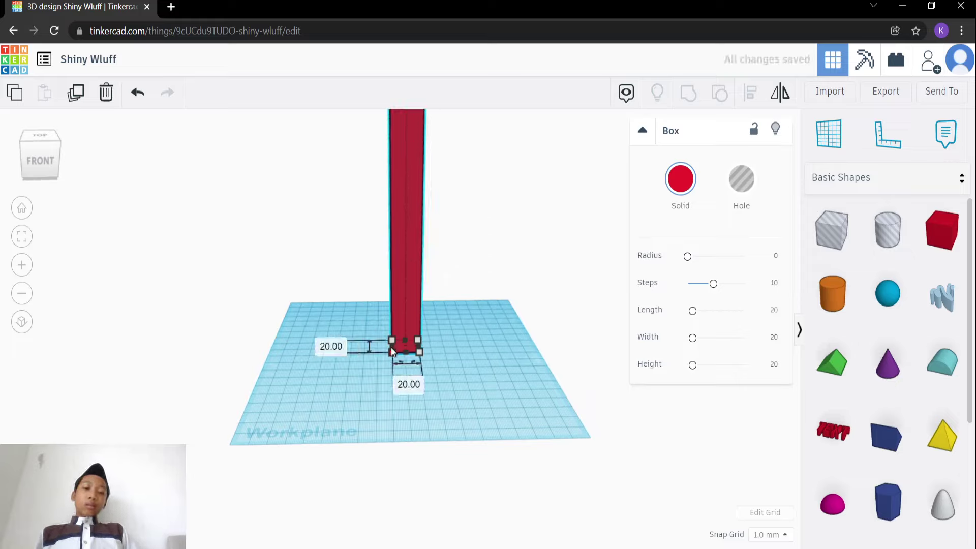
- Enlarge the tall box's base to a wider rectangle and adjust the box's position around the middle of the workplane
left_click_drag(394, 351, 404, 372)
key("ctrl+z")
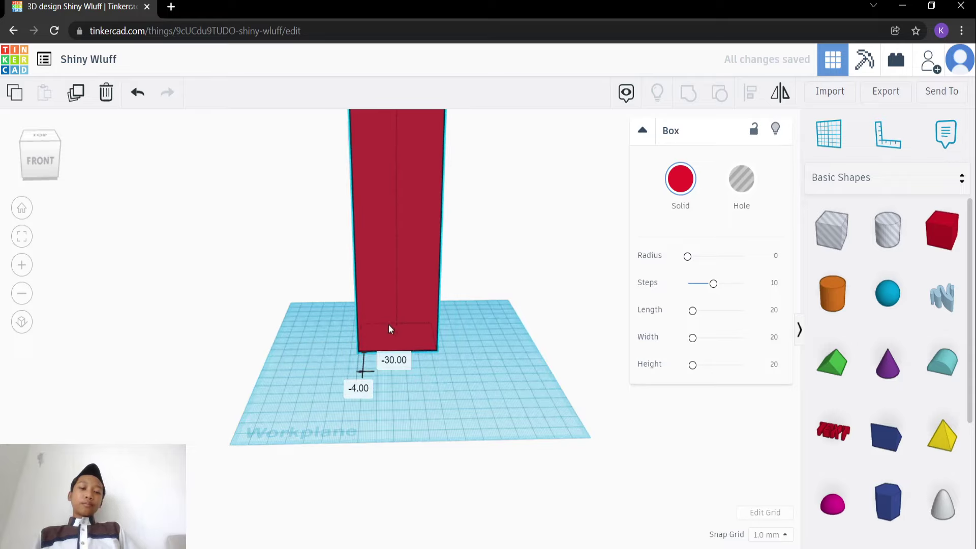
left_click_drag(401, 339, 398, 328)
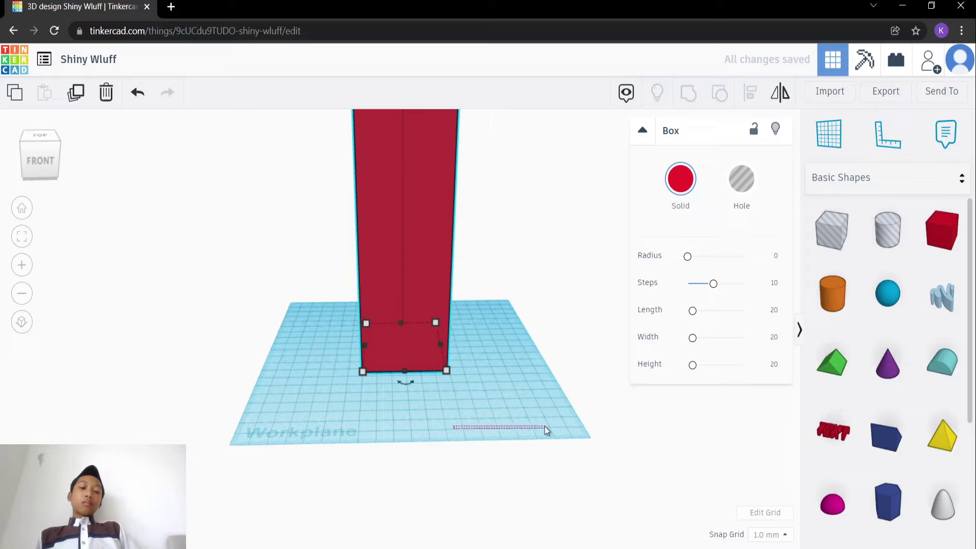
- Recolour the tall box with a custom golden yellow and deselect it
left_click(515, 383)
scroll(516, 382, "down", 2)
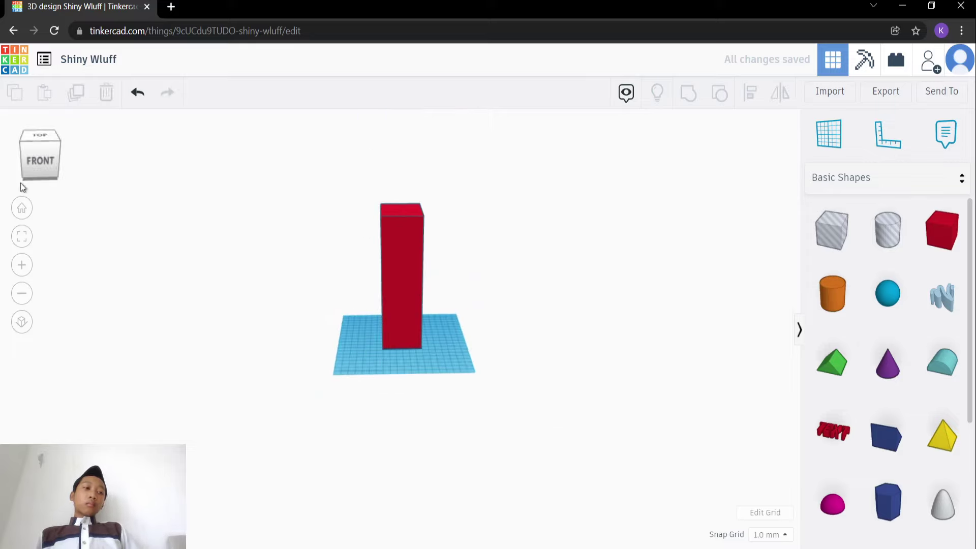
left_click(25, 159)
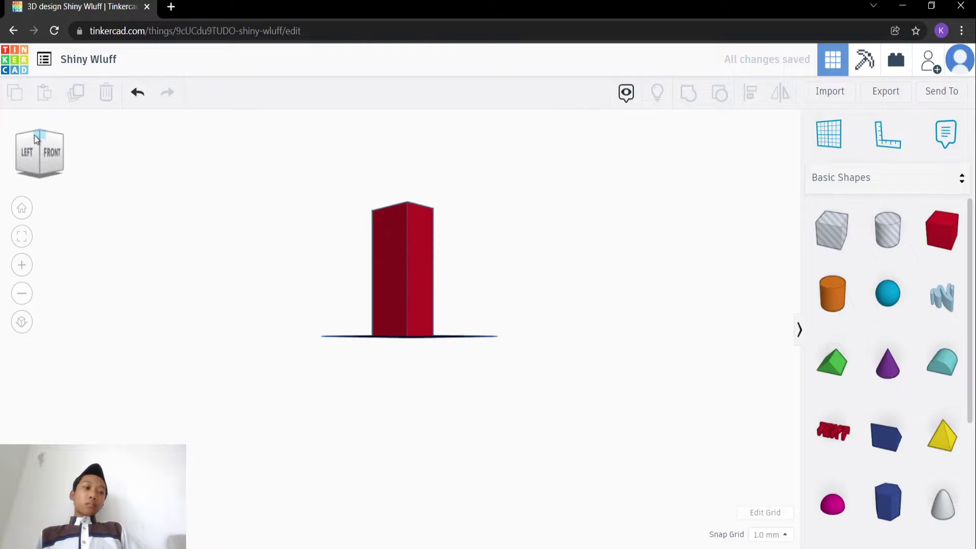
left_click(35, 135)
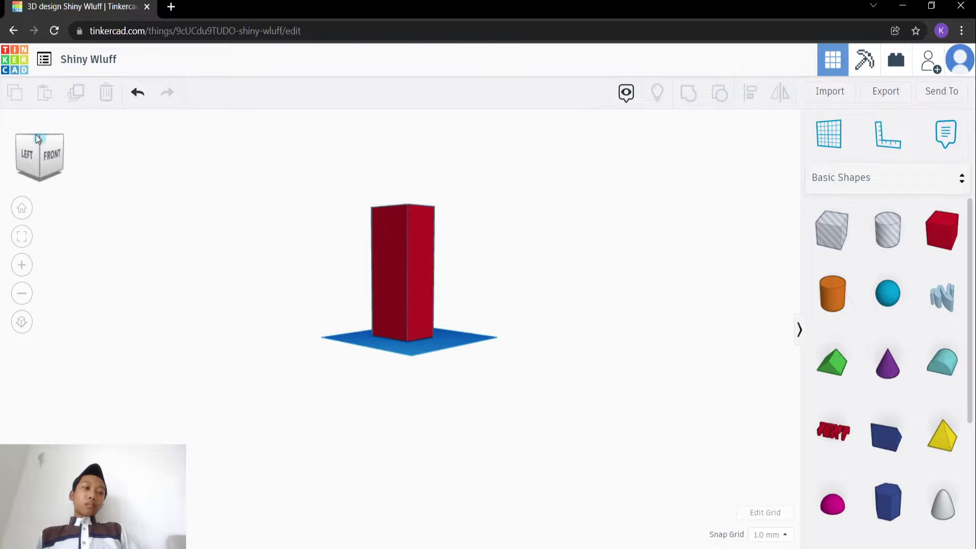
left_click(18, 271)
left_click(24, 290)
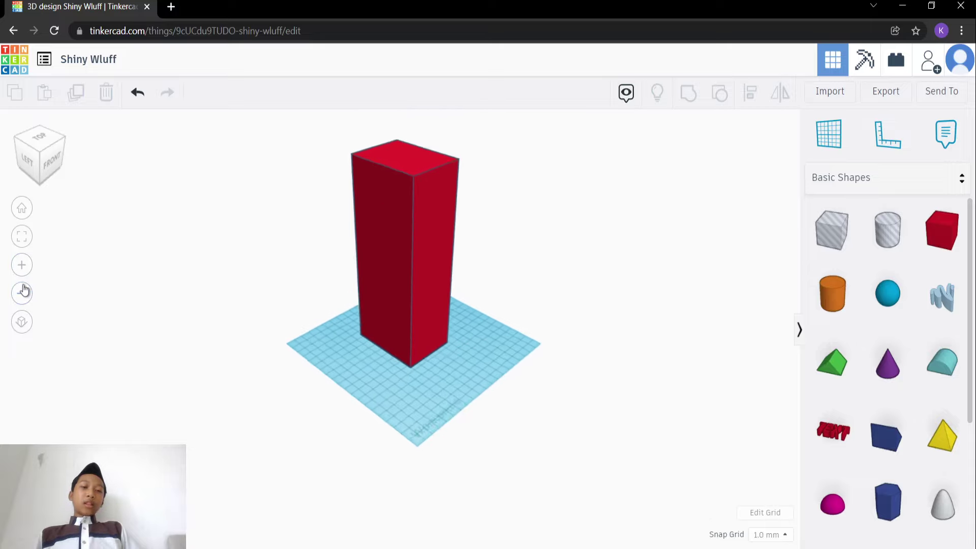
left_click(426, 243)
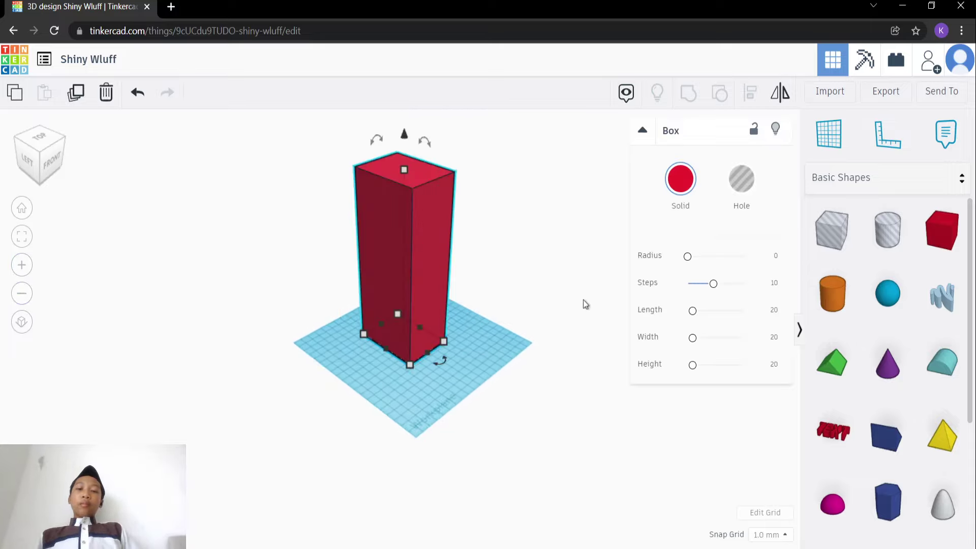
left_click(677, 202)
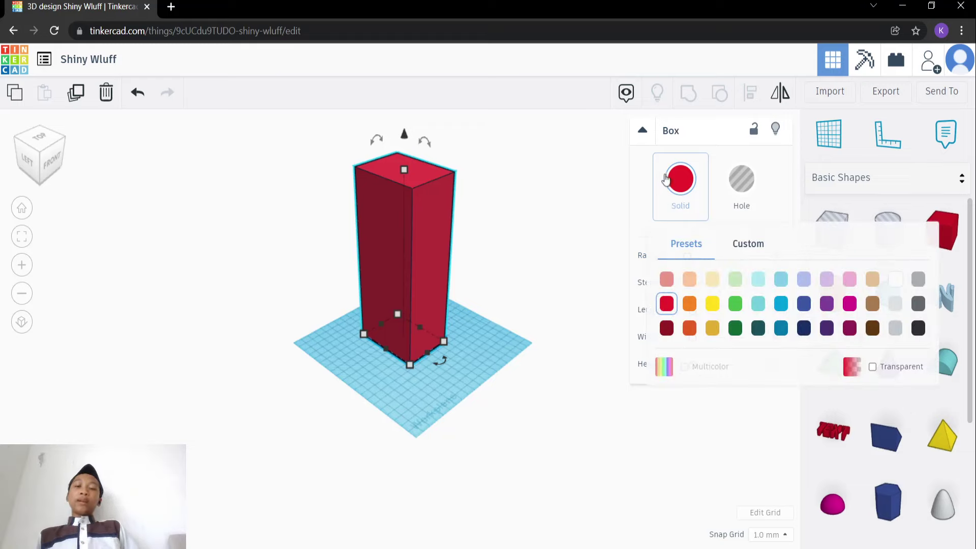
left_click(748, 244)
left_click_drag(787, 285, 833, 303)
left_click(687, 245)
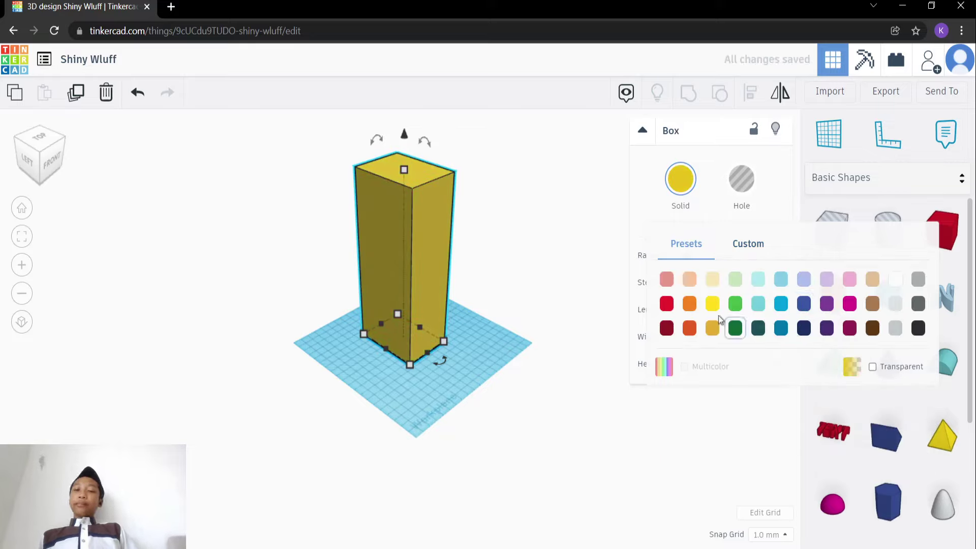
left_click(174, 181)
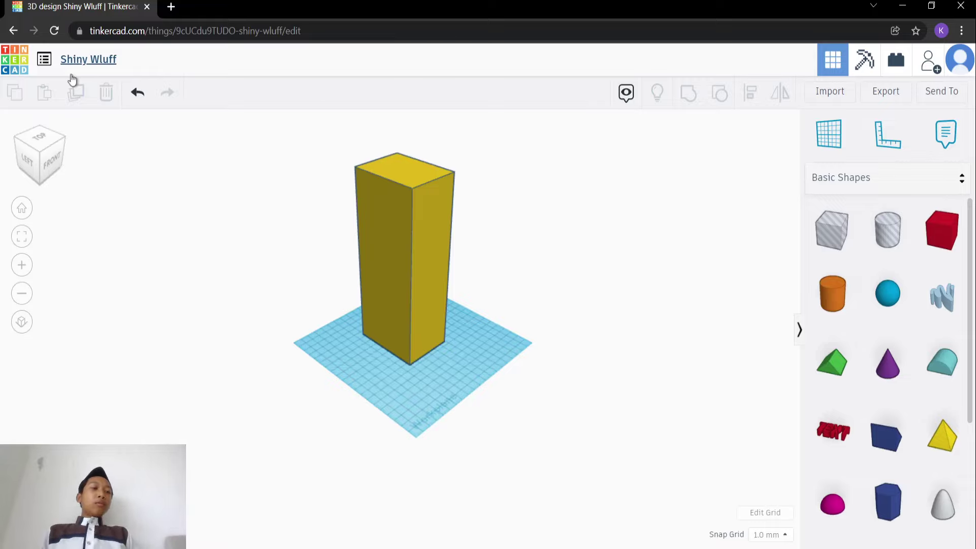
- Try naming the design Buildings
left_click(77, 60)
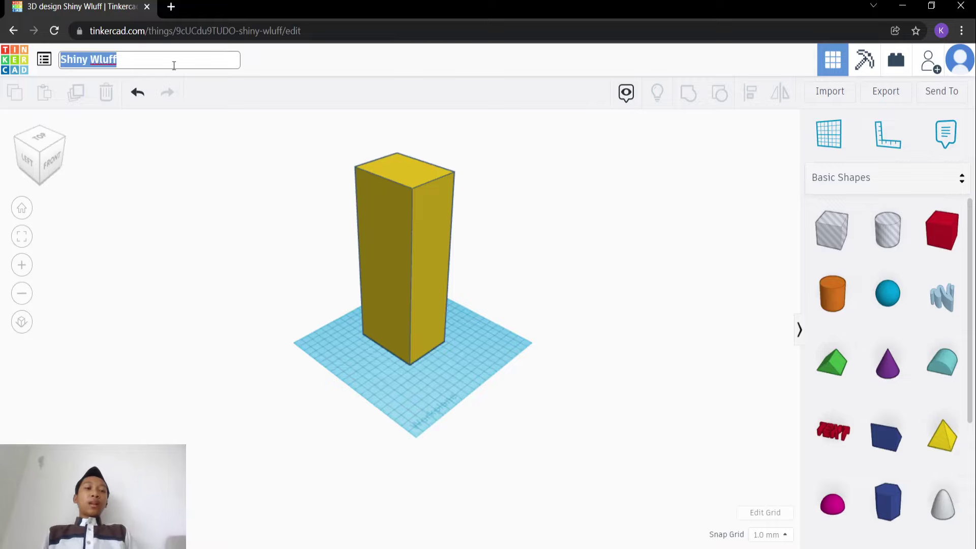
key("BackSpace")
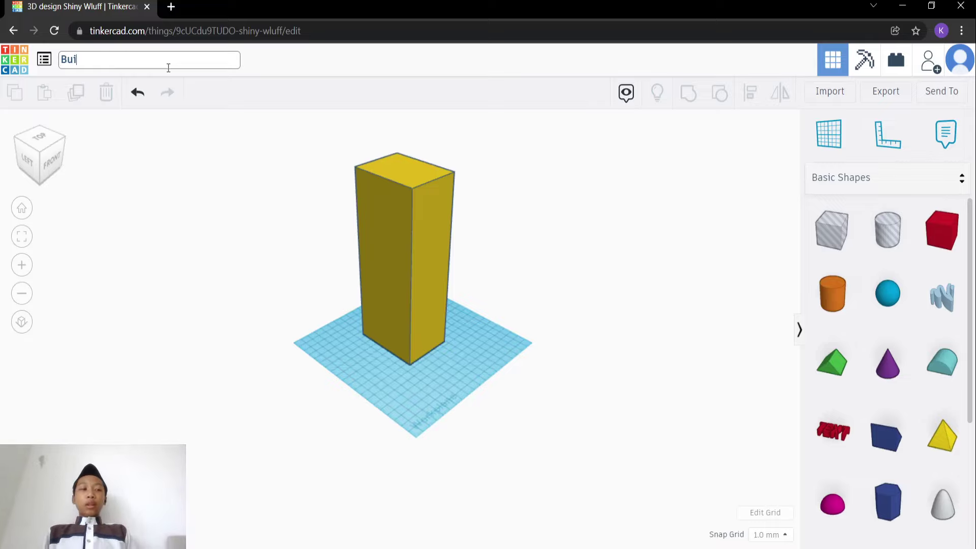
type("Buildings")
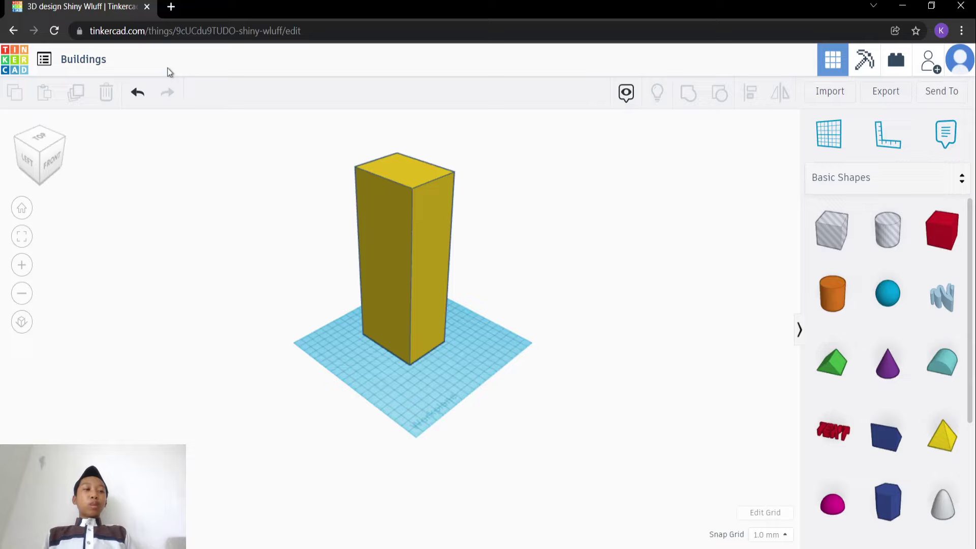
- Rename the design as Tower
double_click(107, 64)
type("Towetr")
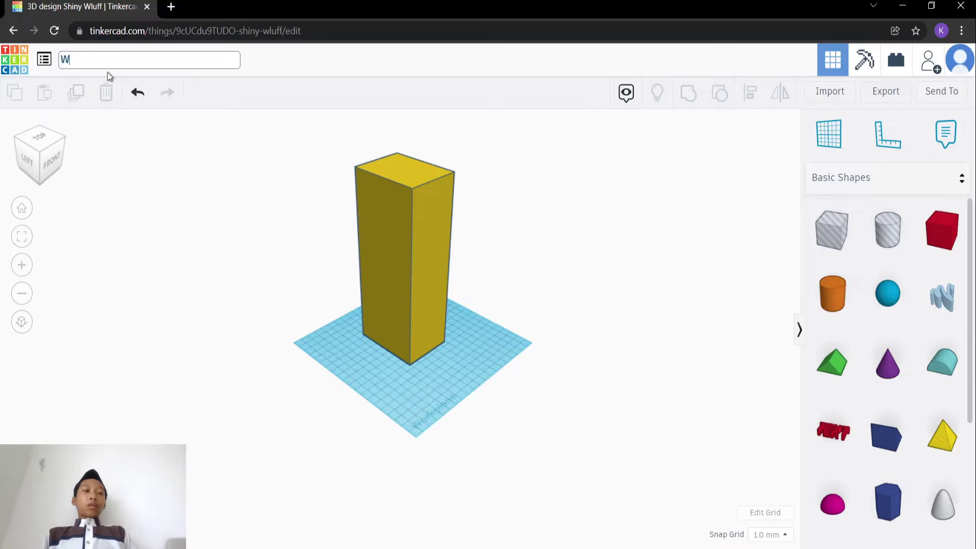
key("Return")
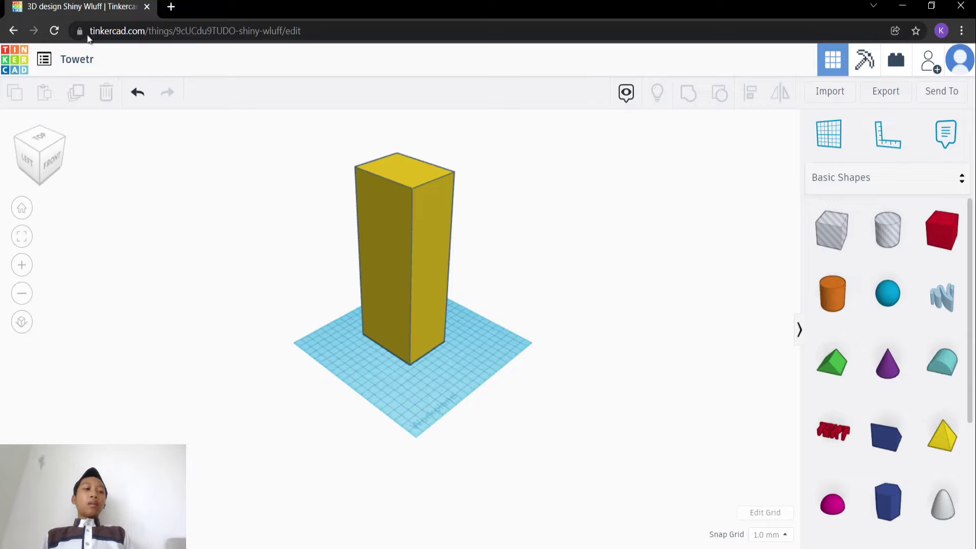
left_click(95, 59)
left_click(95, 59)
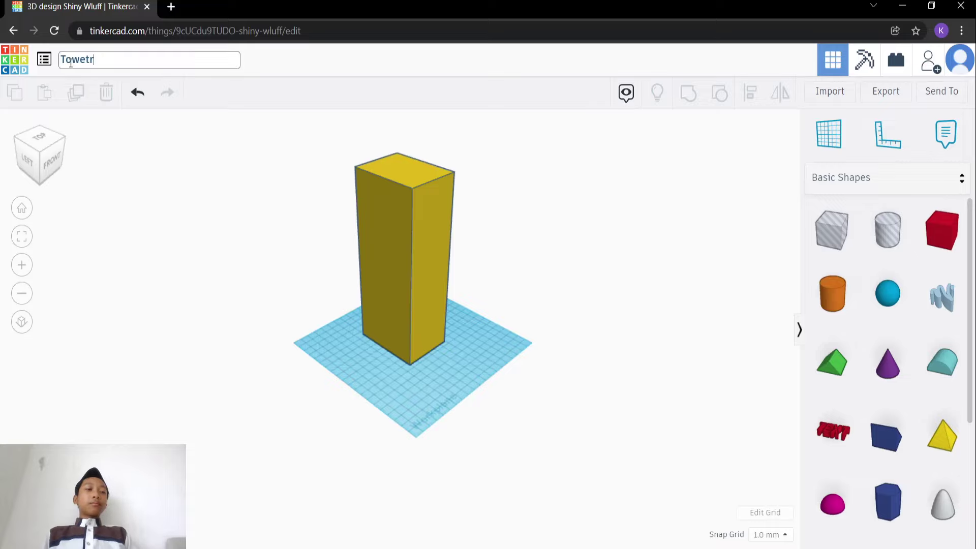
type("r")
key("Return")
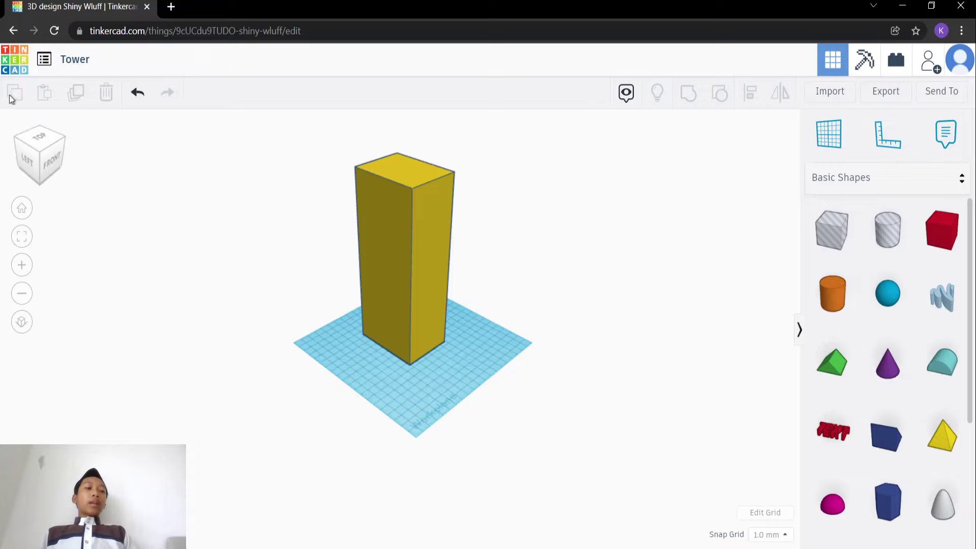
- Copy the yellow tower box and paste a duplicate beside it
left_click(379, 251)
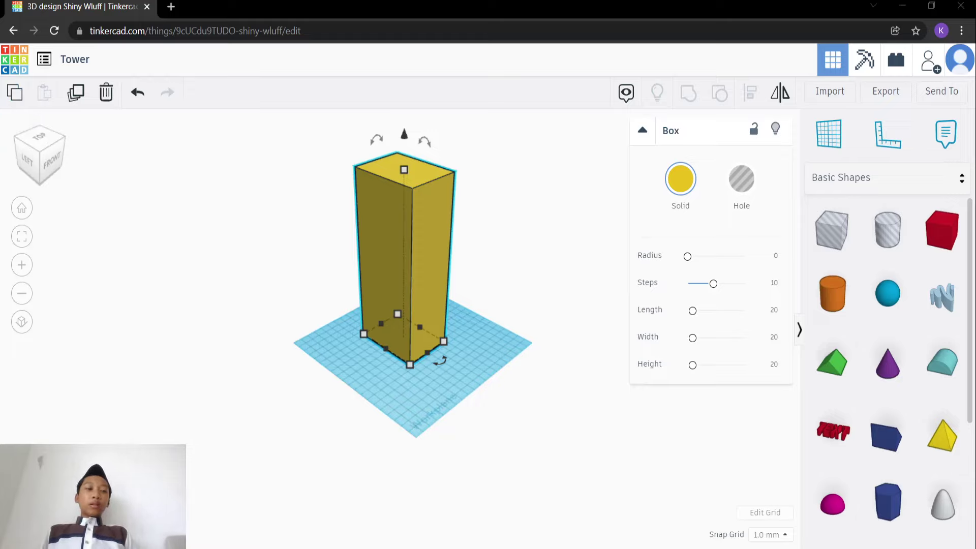
left_click(17, 97)
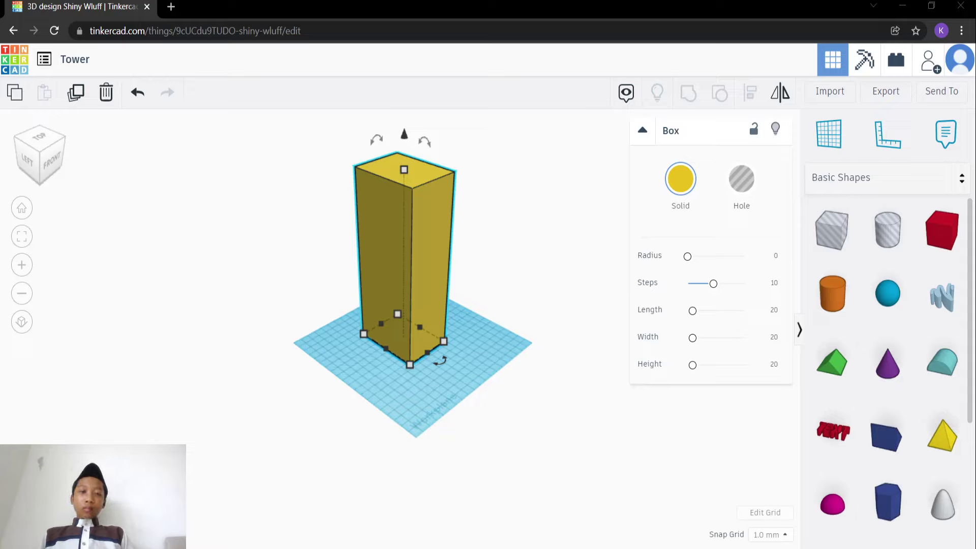
scroll(517, 249, "down", 5)
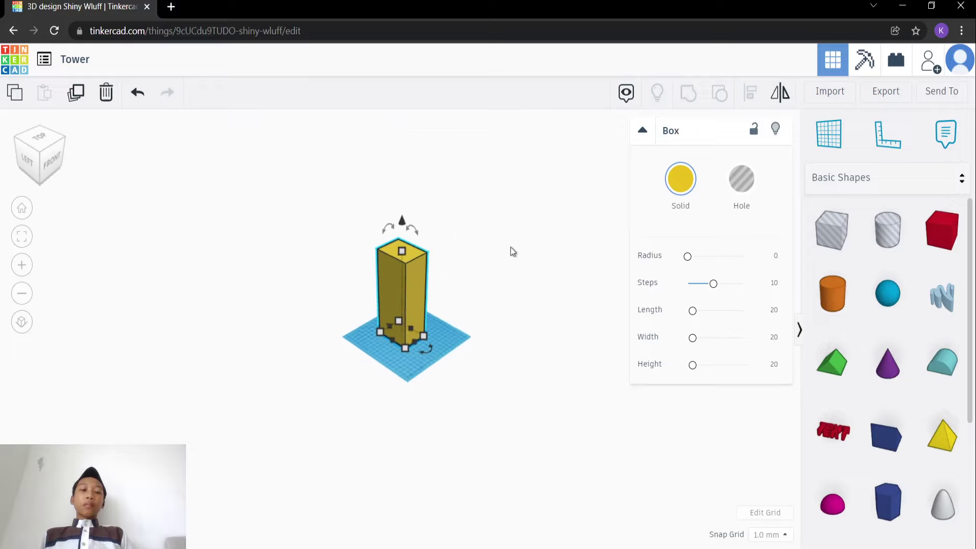
left_click(195, 153)
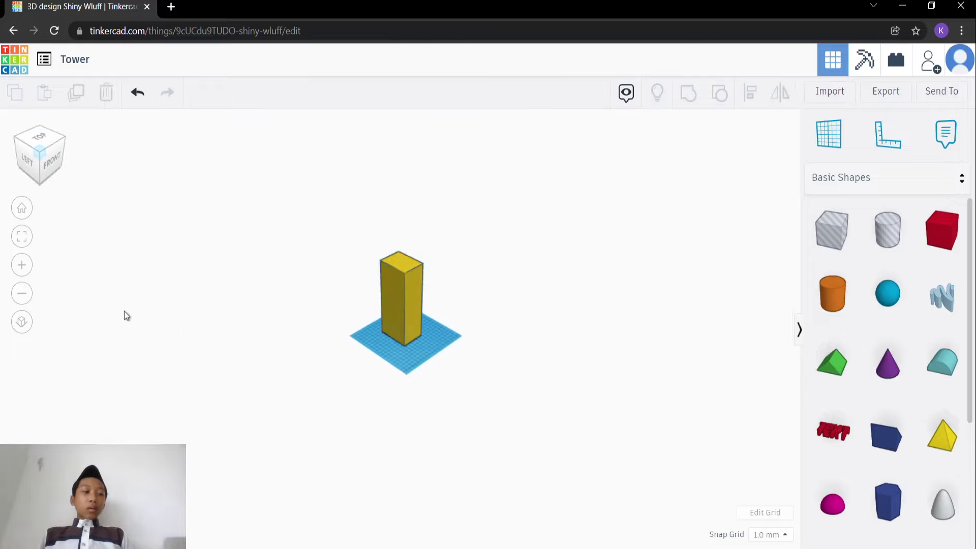
left_click(19, 273)
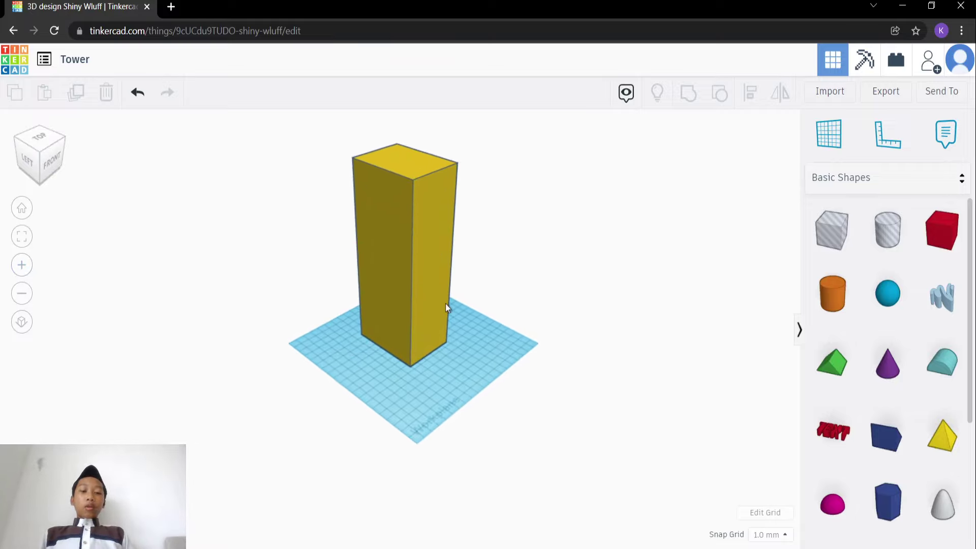
left_click(445, 303)
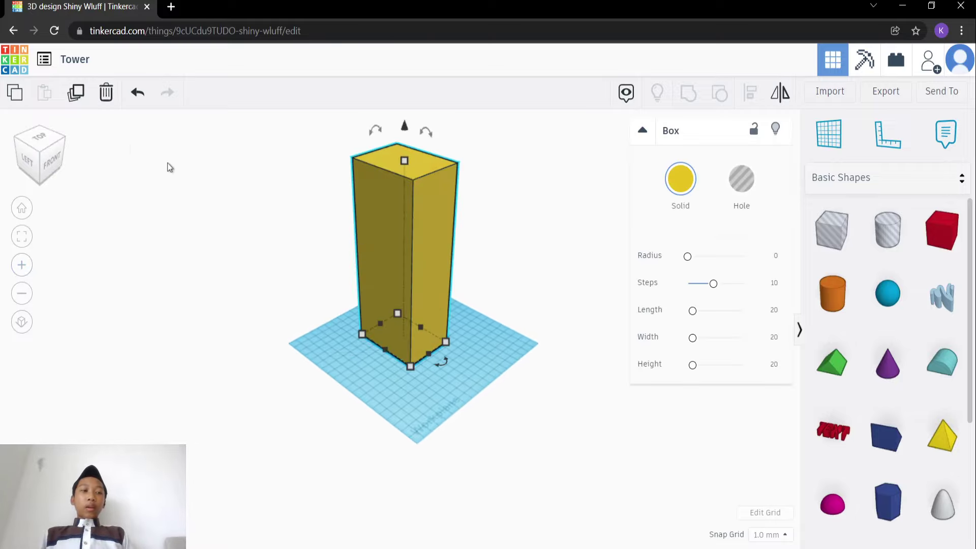
left_click(14, 95)
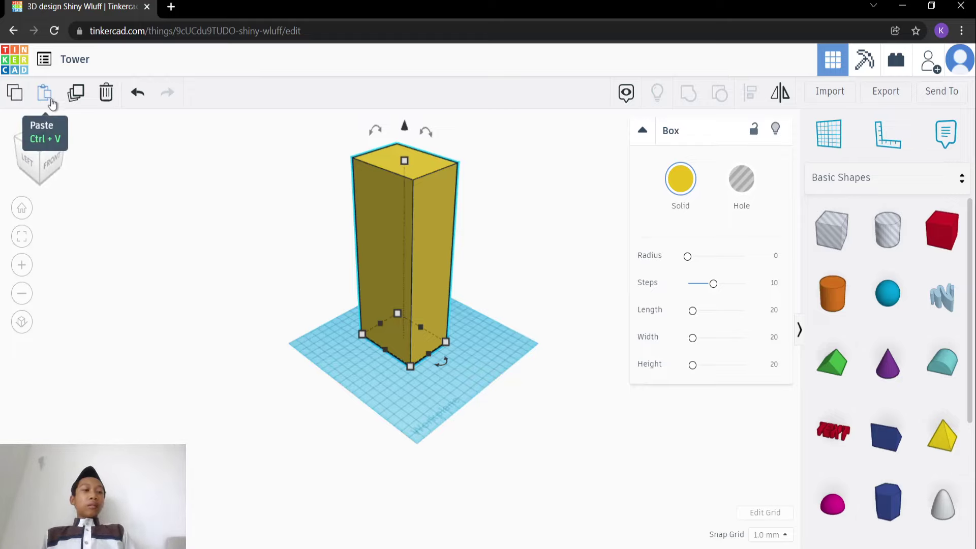
left_click(50, 104)
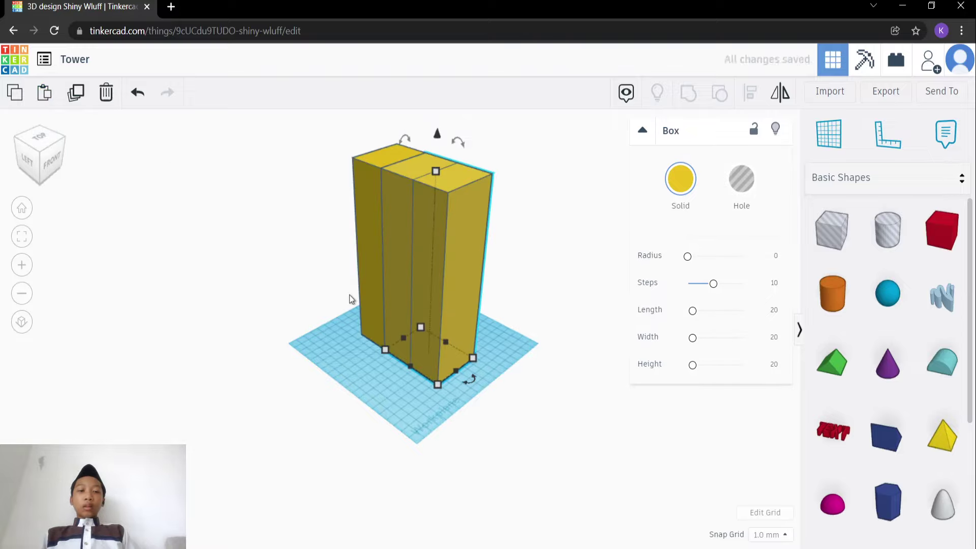
- Move the pasted tower around the workplane, set it flush against the original's left side, and deselect it
left_click_drag(444, 312, 239, 402)
left_click_drag(468, 544, 349, 529)
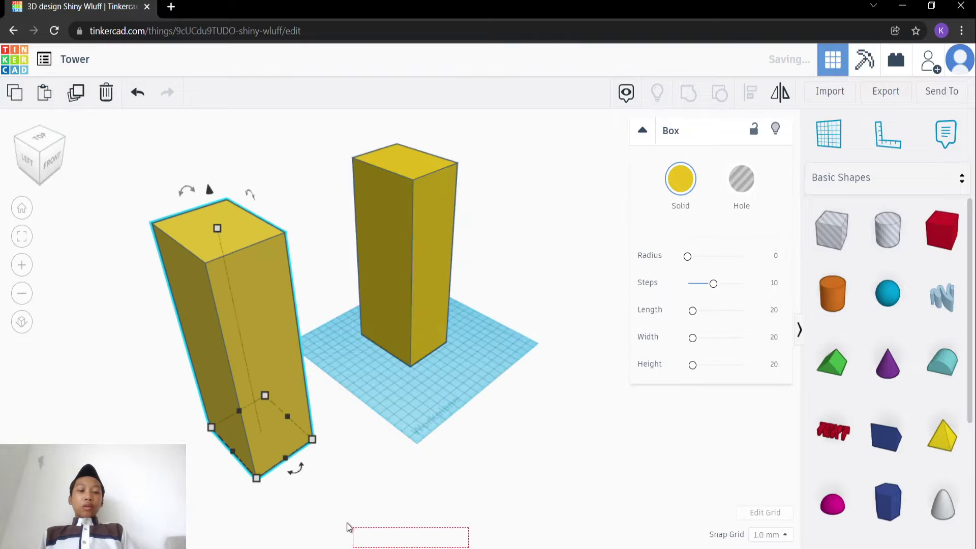
left_click(218, 347)
left_click_drag(230, 335, 440, 386)
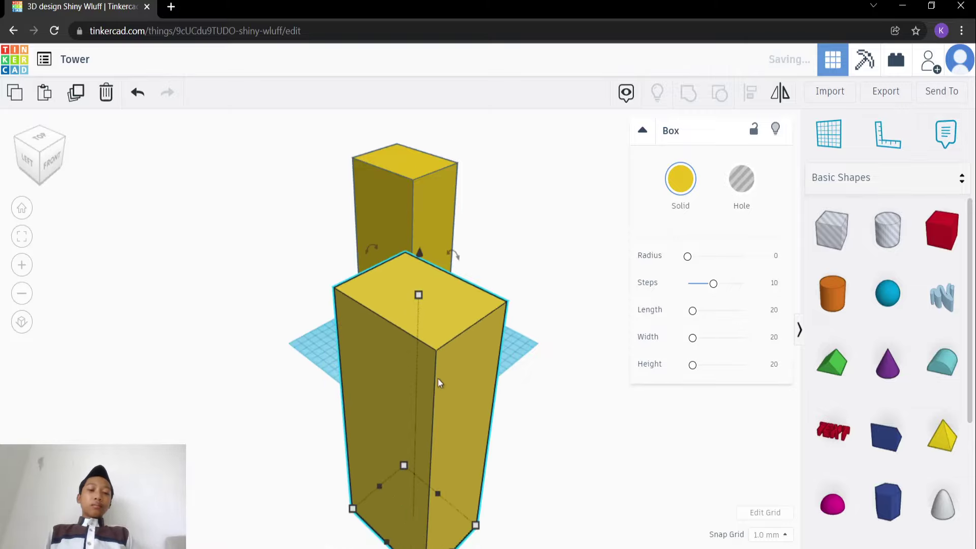
left_click_drag(396, 306, 347, 260)
left_click(527, 312)
scroll(403, 311, "up", 5)
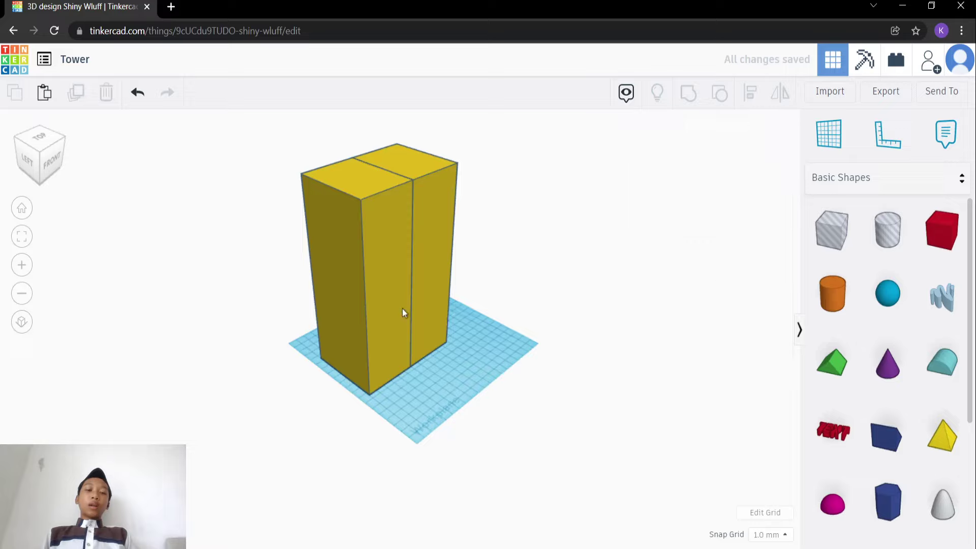
- Delete the duplicate tower on the original's left side, leaving the original in place
left_click(52, 159)
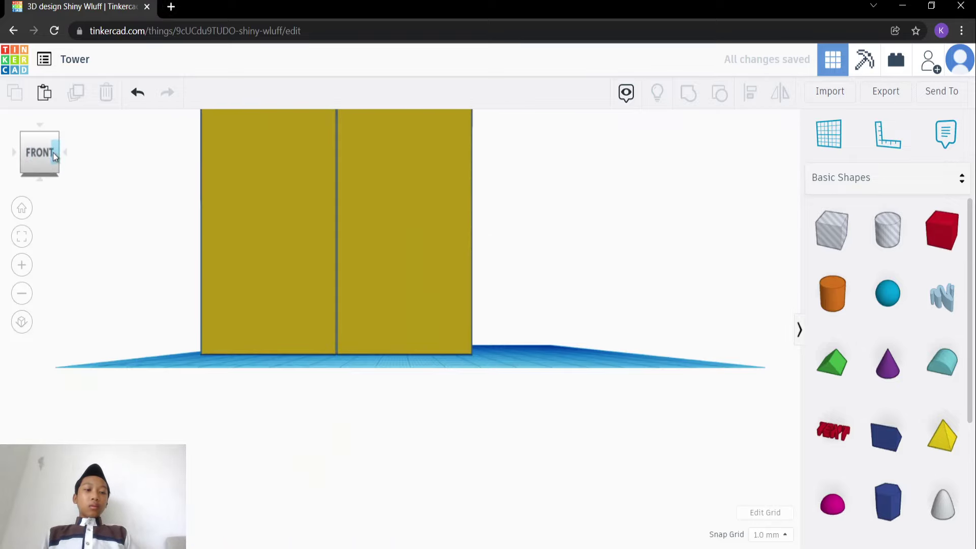
left_click(40, 132)
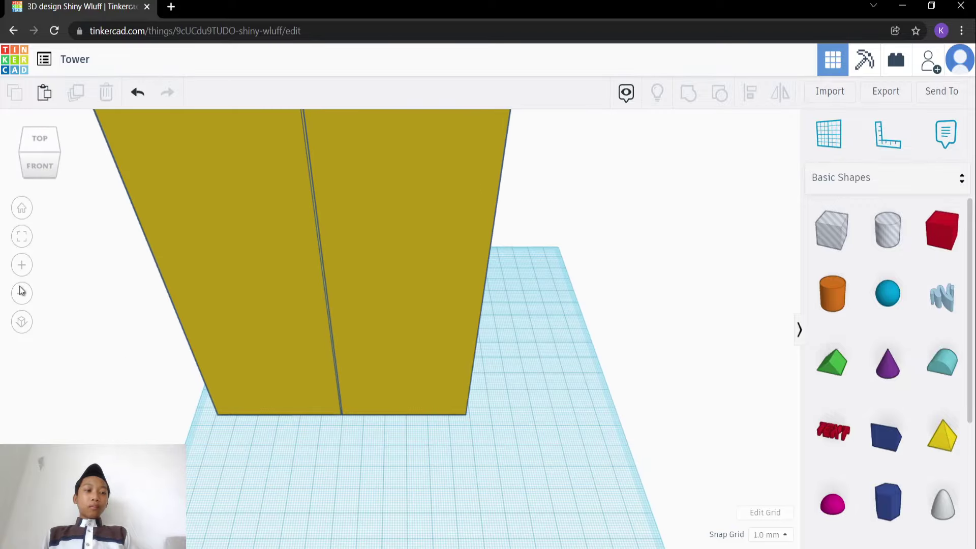
left_click(16, 303)
left_click(315, 241)
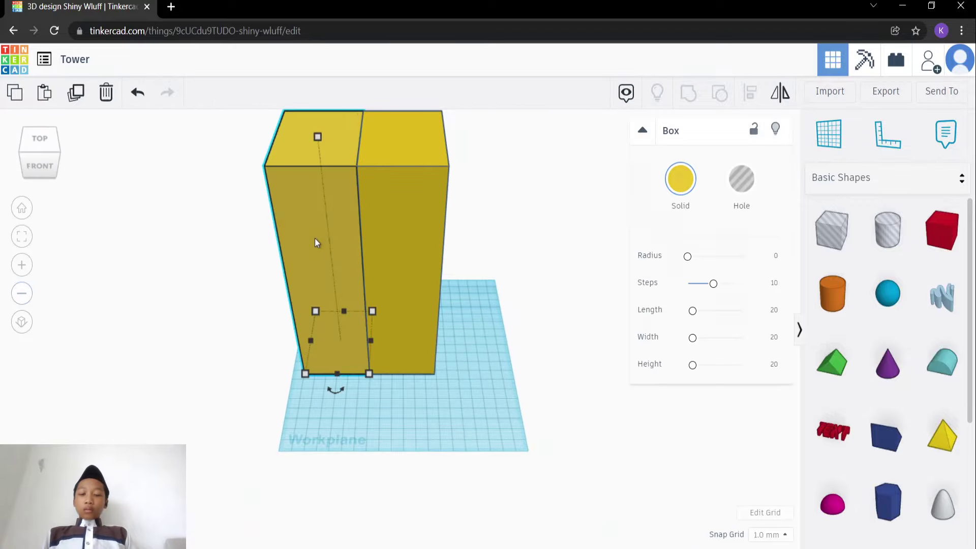
left_click(315, 242)
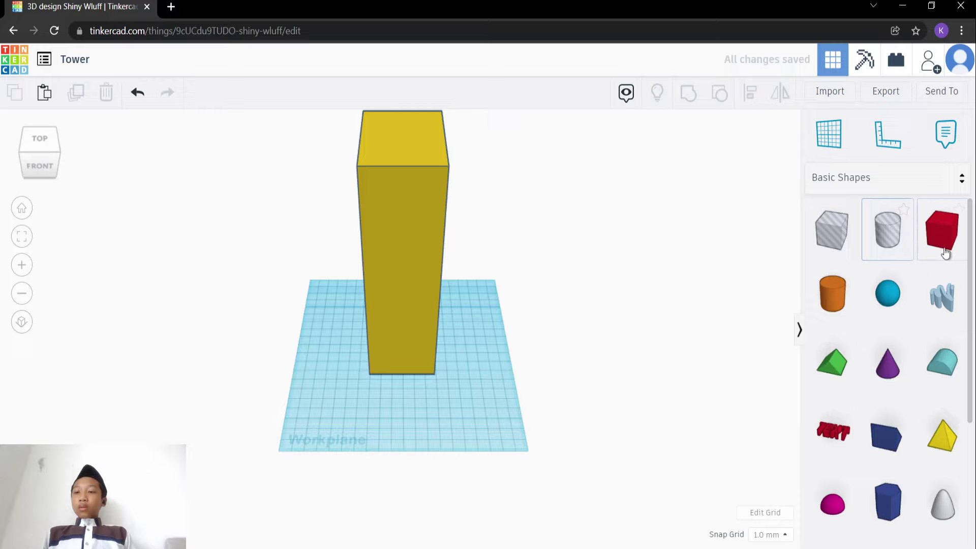
- Place a red box from Basic Shapes at the centre of the yellow tower's front base and deselect it
left_click_drag(943, 245, 391, 426)
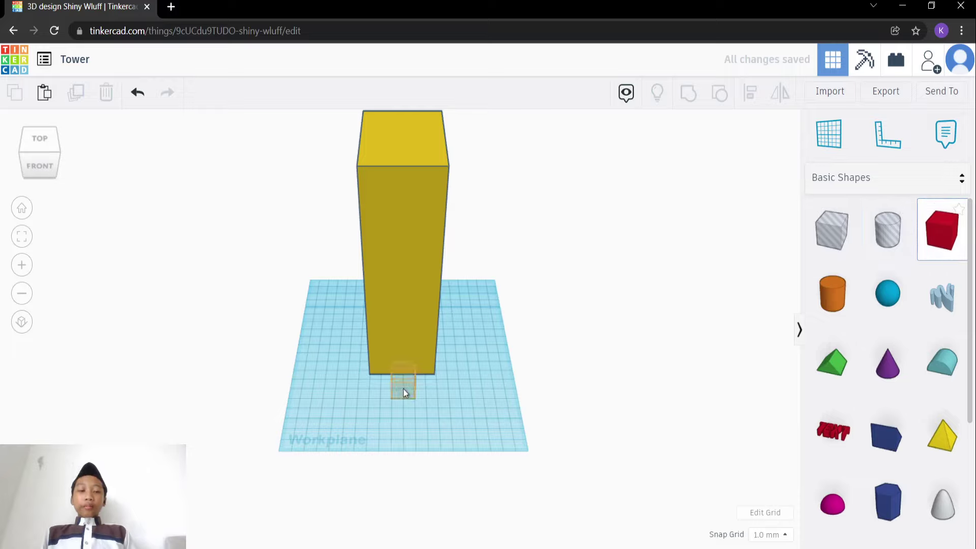
left_click_drag(404, 381, 404, 385)
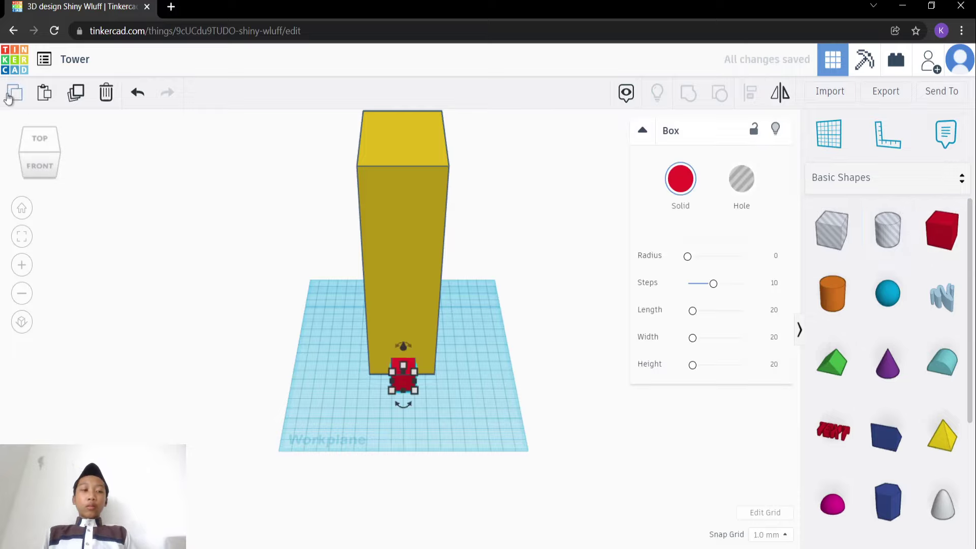
left_click(19, 279)
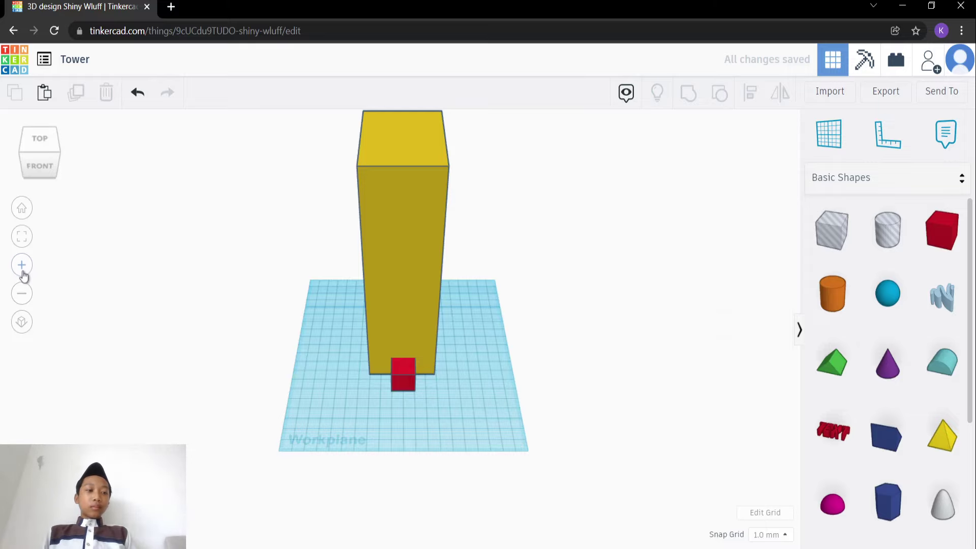
- Stretch the red box sideways past the yellow tower's left base corner and reduce its depth to 5 mm
left_click(22, 270)
left_click(415, 438)
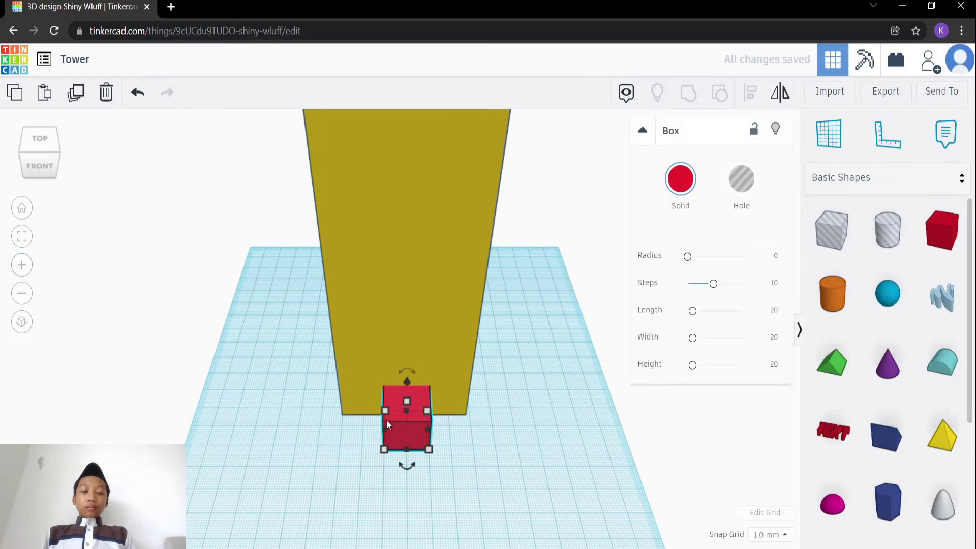
left_click_drag(386, 429, 302, 411)
mouse_move(393, 474)
left_click_drag(429, 449, 431, 420)
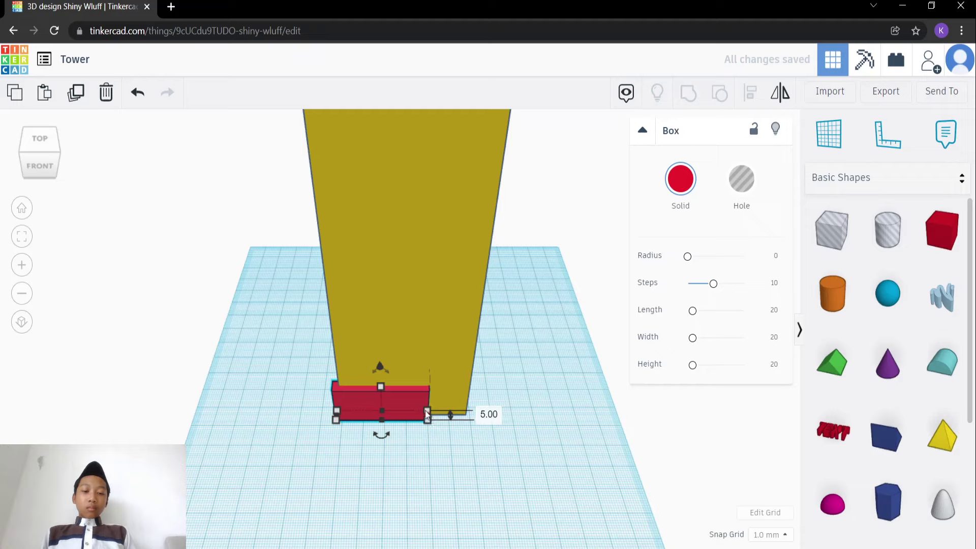
- Narrow the red corner box, make it 9 mm deep, and place a duplicate at the yellow tower's right base corner
left_click_drag(427, 417, 393, 418)
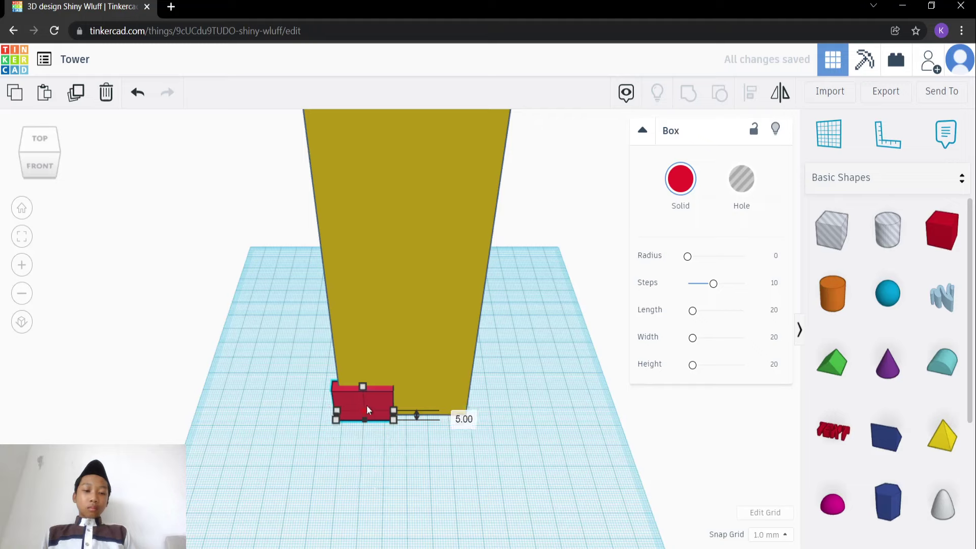
key("ctrl+z")
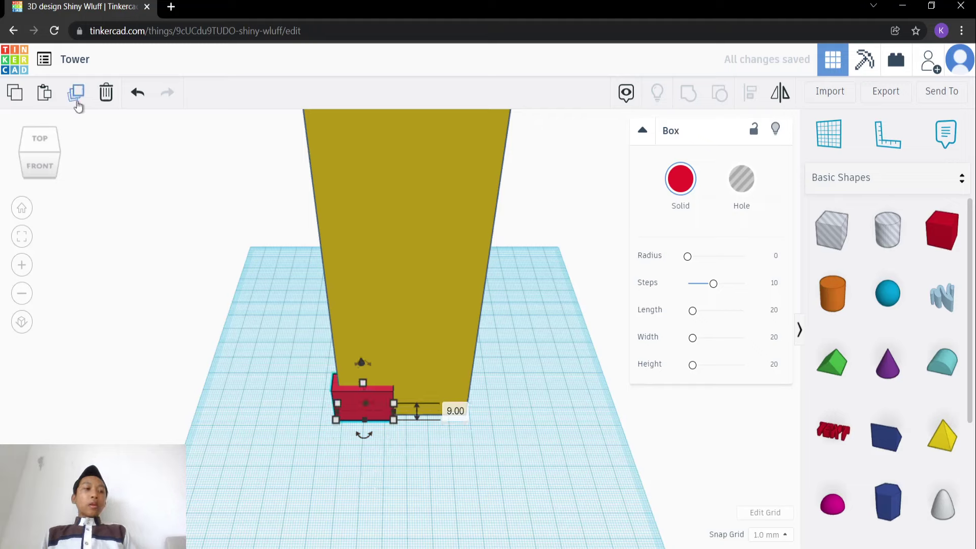
left_click(76, 92)
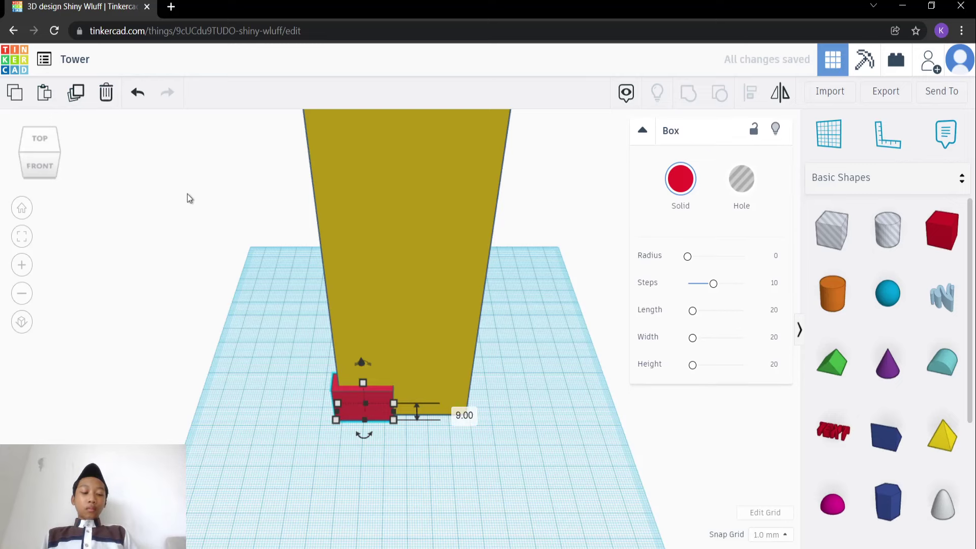
left_click_drag(335, 398, 419, 394)
left_click(456, 478)
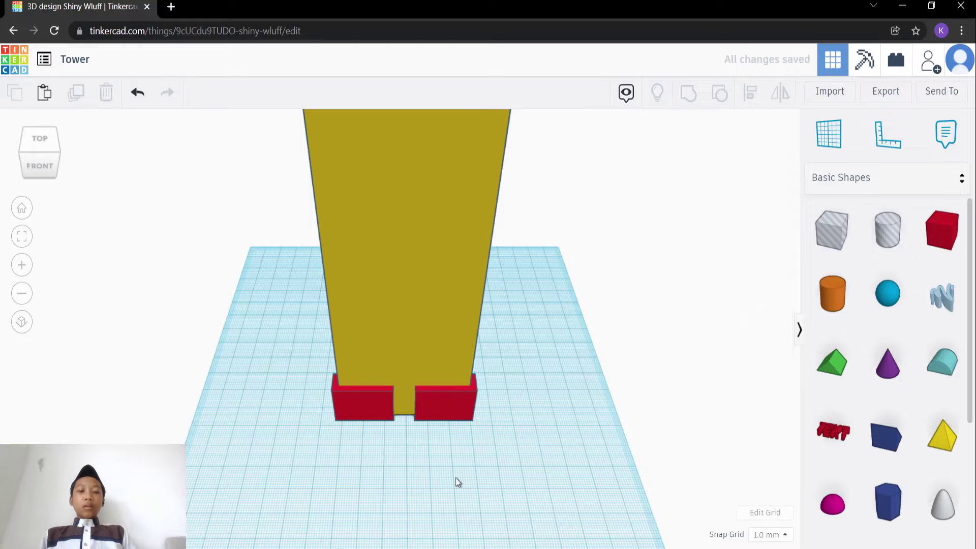
- Shorten the yellow tower box to a height of 106 mm
scroll(457, 481, "down", 5)
scroll(440, 422, "up", 4)
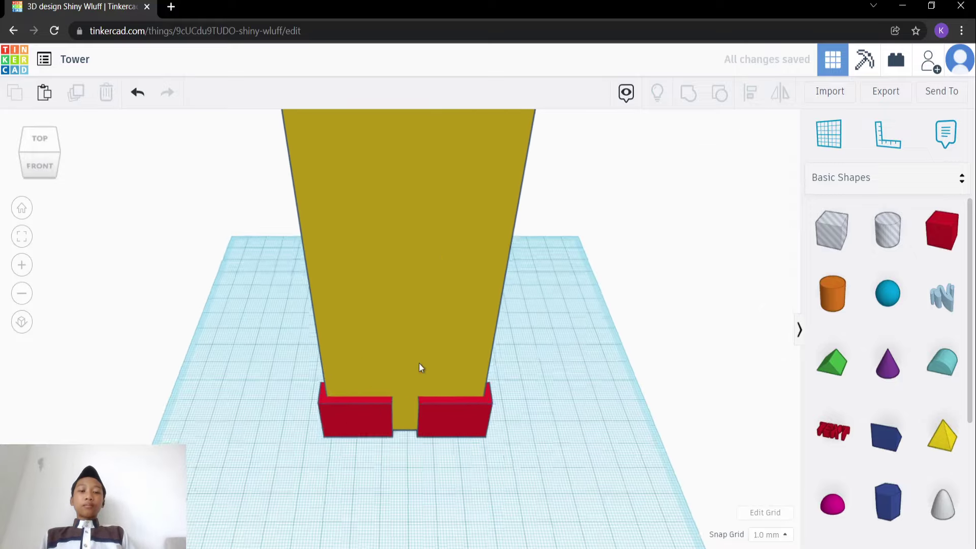
scroll(419, 363, "down", 3)
left_click(400, 250)
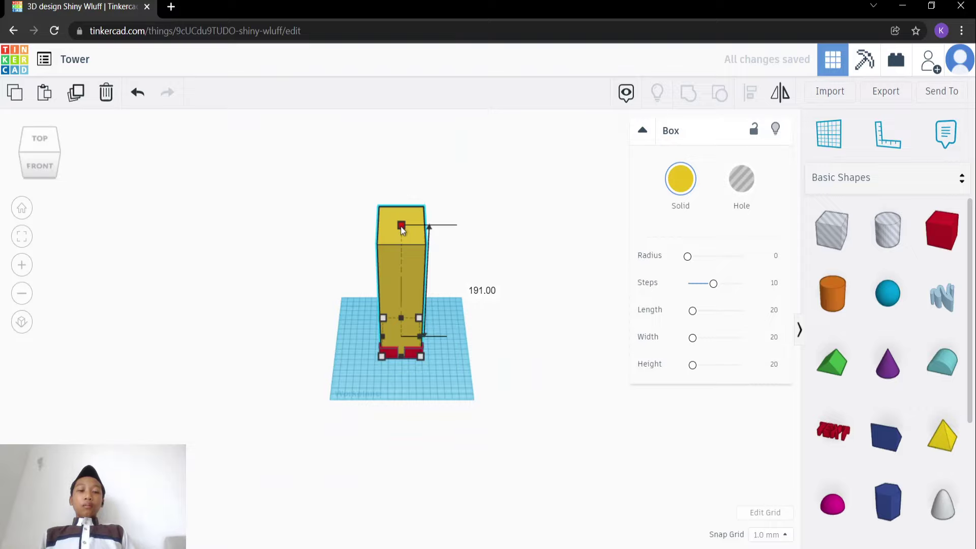
left_click_drag(401, 226, 400, 277)
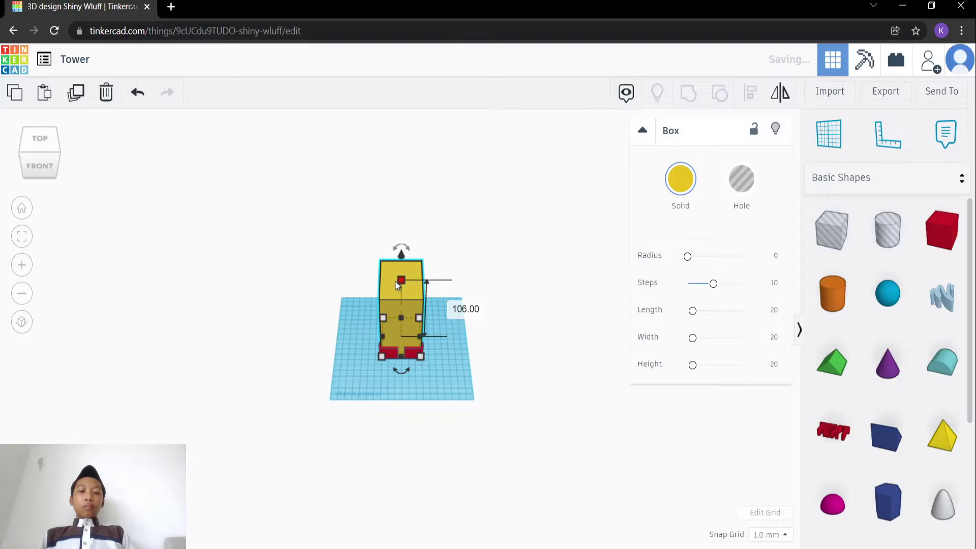
- Raise a duplicate of the yellow box 85 mm and scale it down proportionally to a depth of 57 mm
scroll(455, 273, "up", 1)
scroll(455, 272, "up", 2)
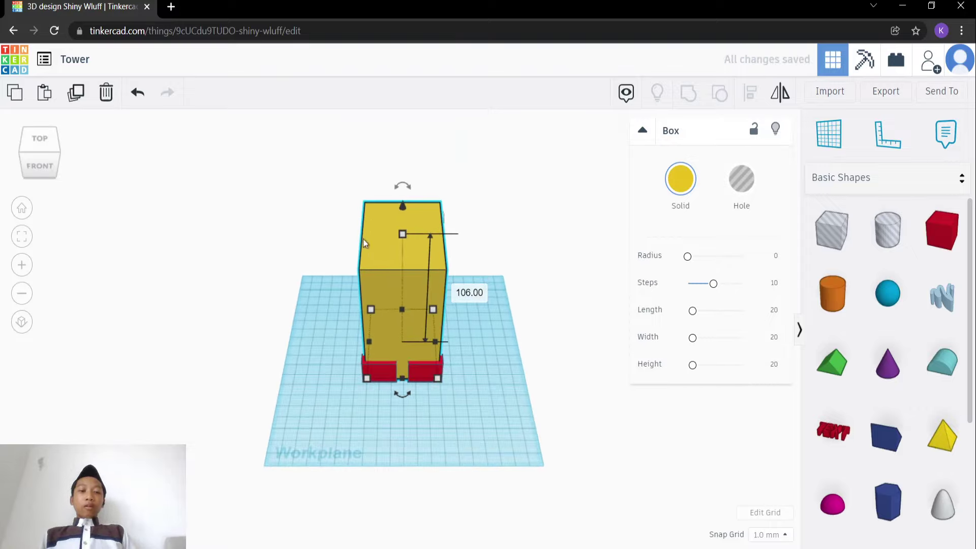
left_click(386, 242)
left_click_drag(402, 206, 422, 72)
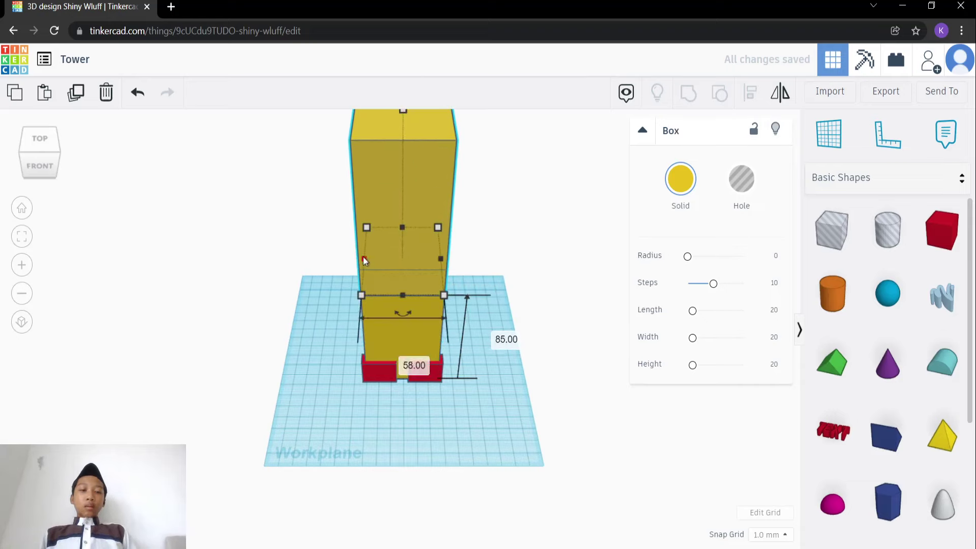
left_click_drag(399, 301, 406, 277)
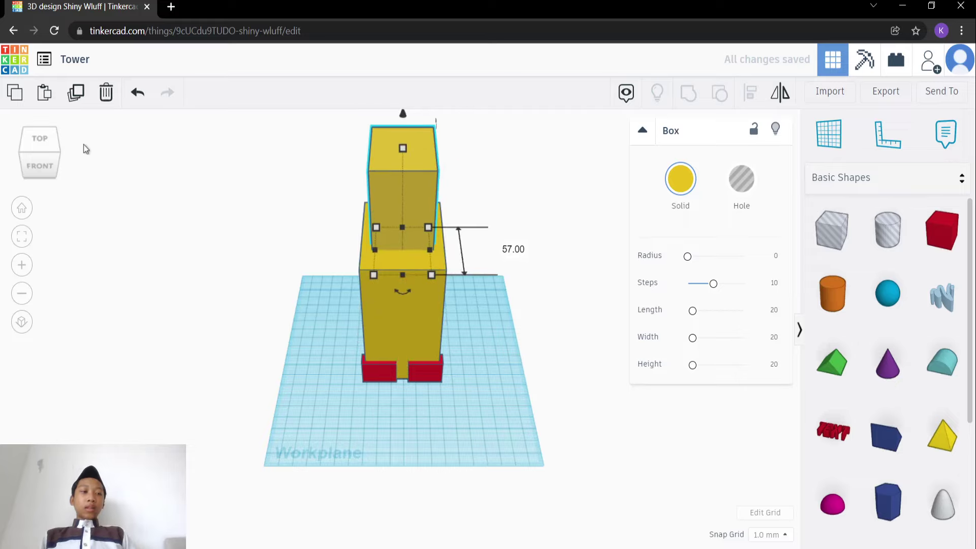
- Stretch the second yellow tier upward to a height of 107 mm
left_click_drag(402, 115, 402, 70)
key("ctrl+z")
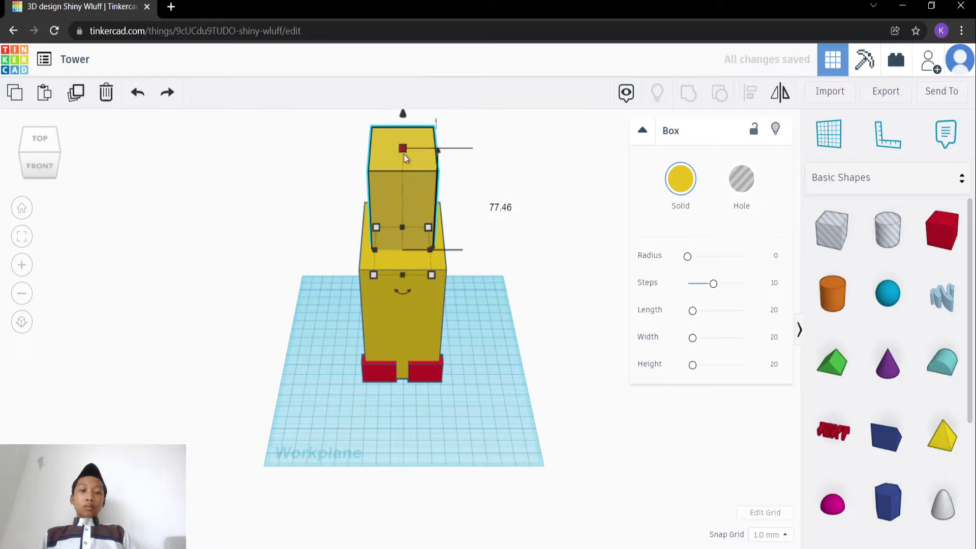
left_click_drag(403, 154, 409, 106)
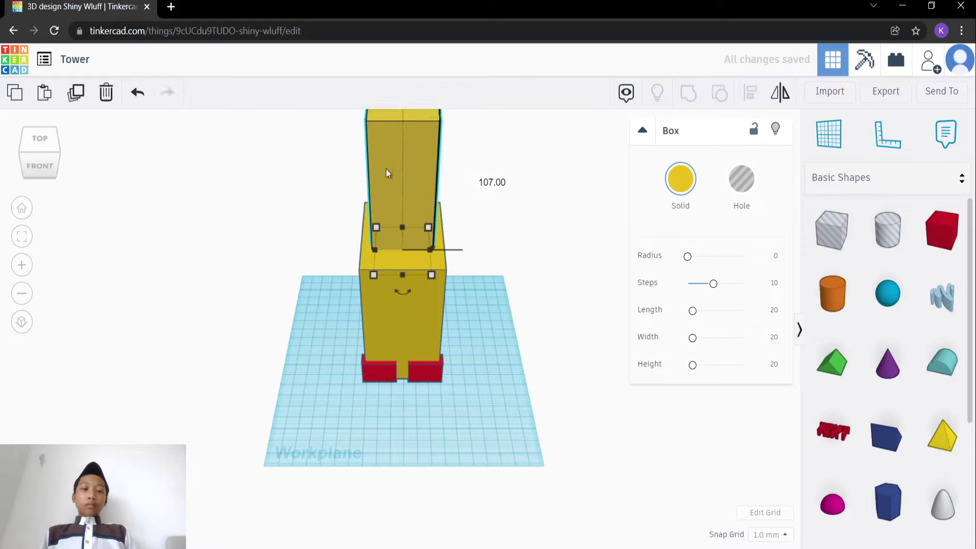
- Duplicate the second yellow tier and raise the copy 75 mm to form a third tier
left_click(44, 140)
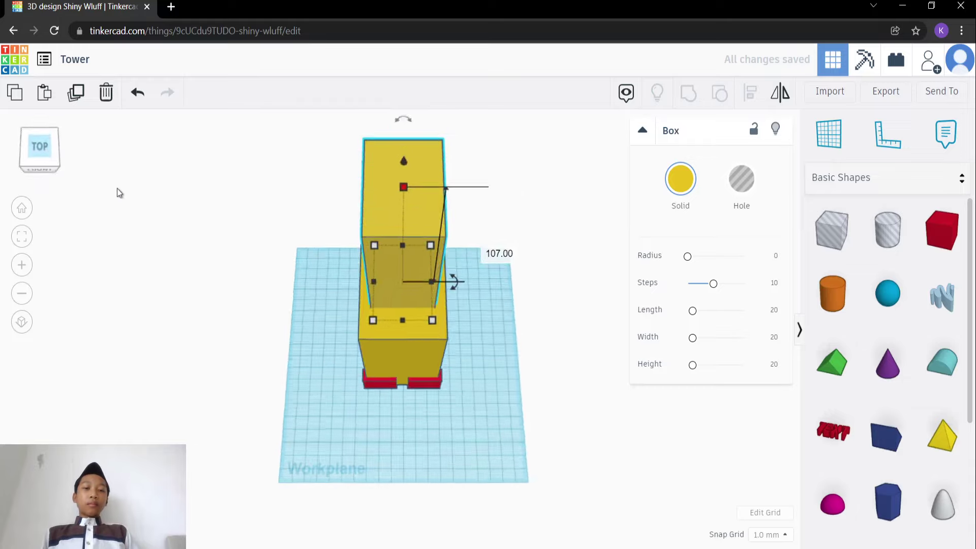
left_click(21, 294)
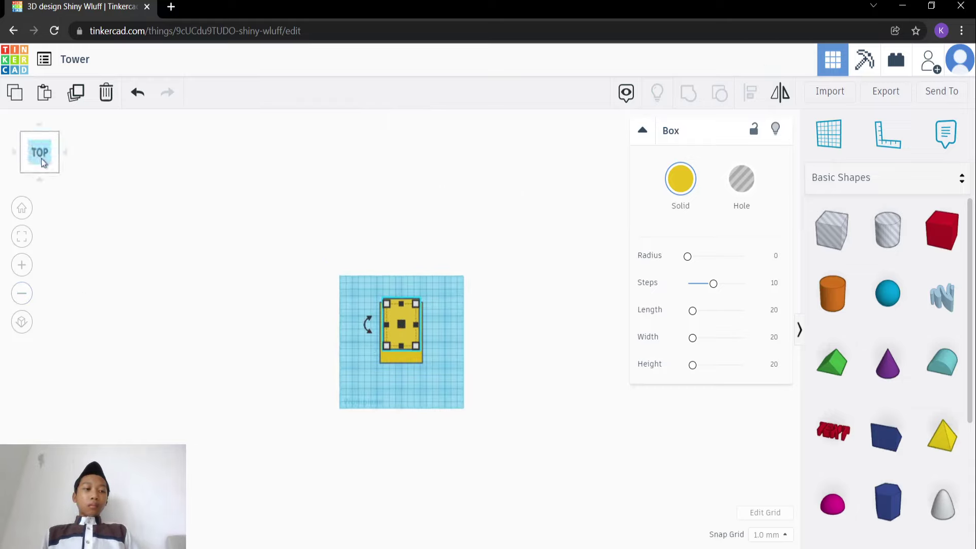
left_click(42, 179)
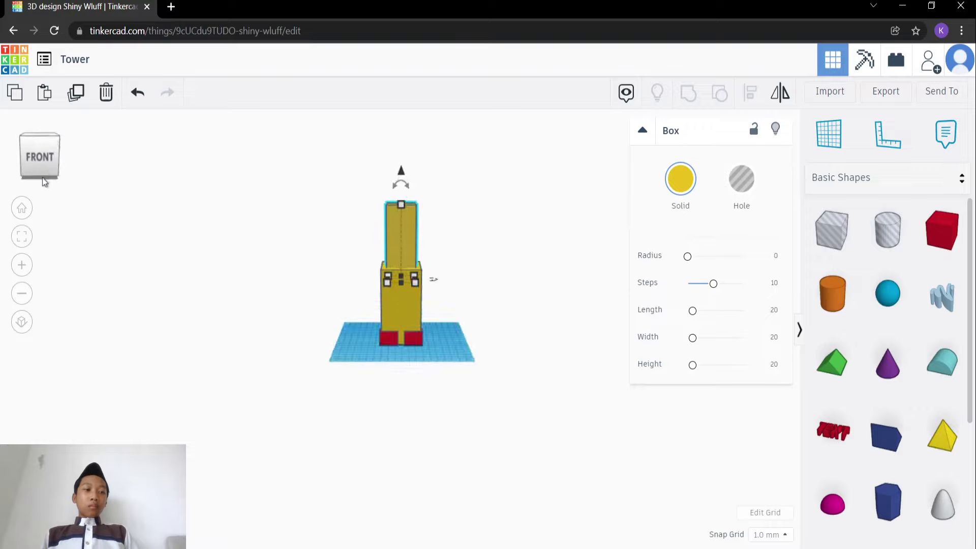
left_click(41, 134)
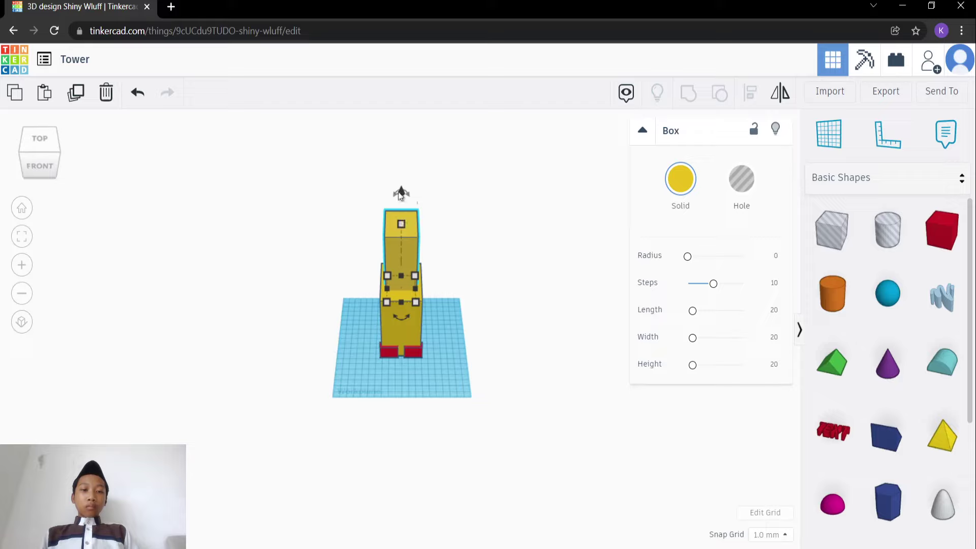
left_click_drag(401, 193, 402, 136)
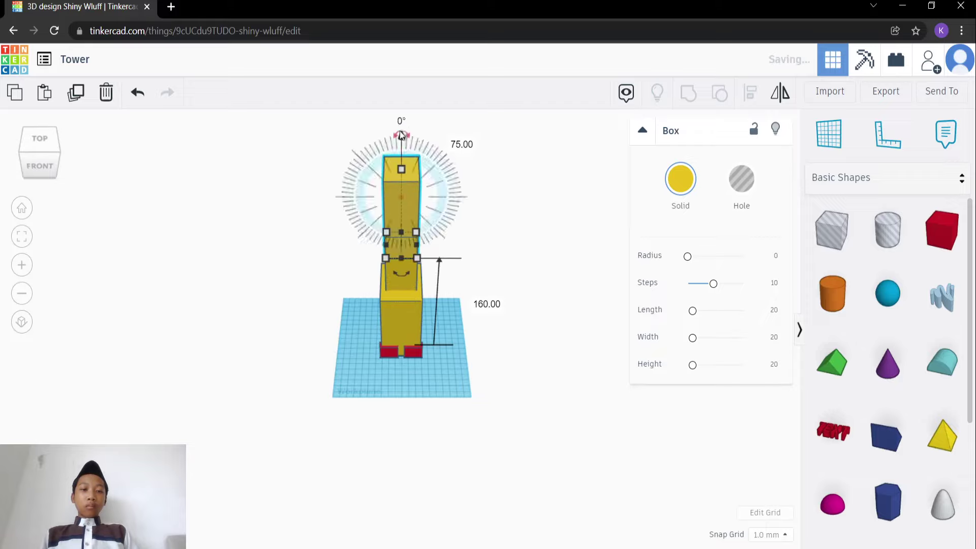
- Scale the top tier down to 43 mm deep, stretch its height to 112 mm, and deselect it
left_click_drag(395, 256, 403, 251)
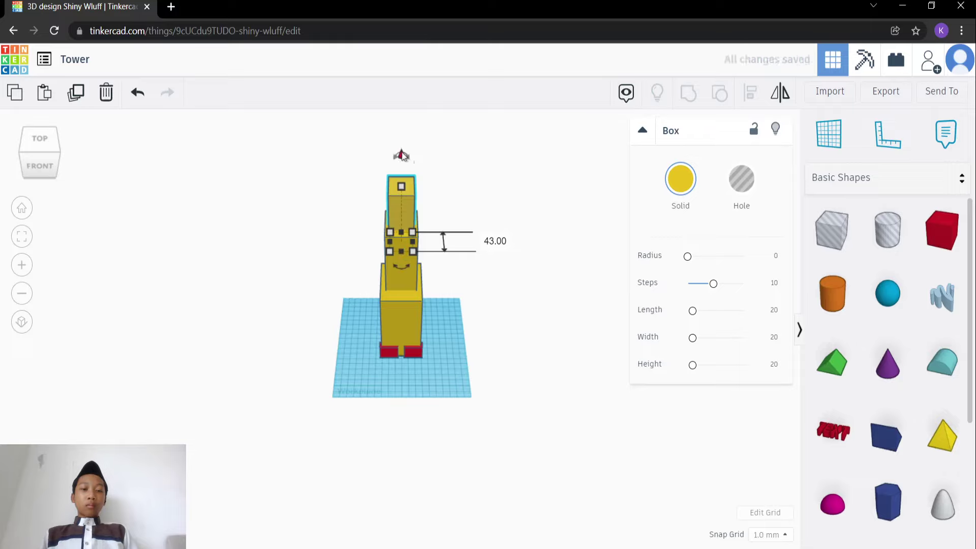
left_click_drag(402, 187, 404, 159)
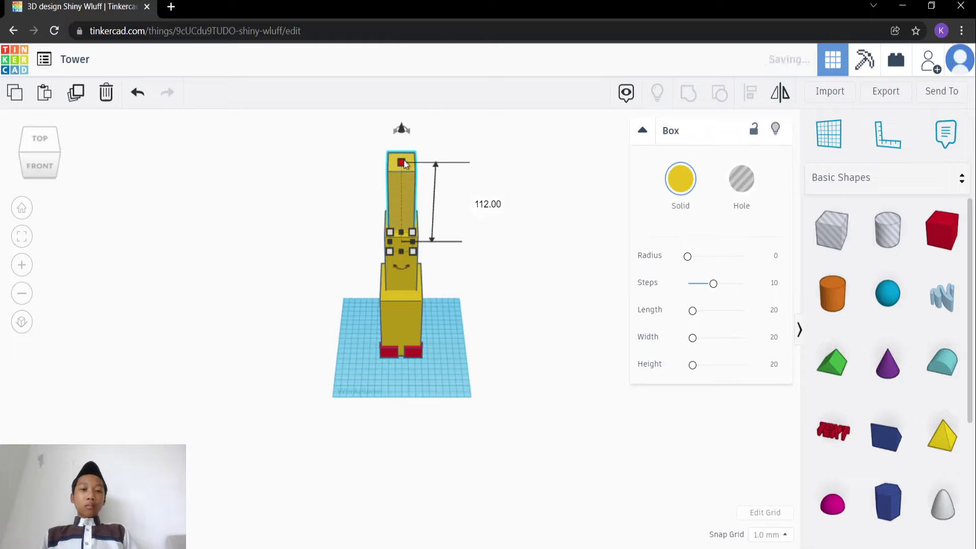
left_click(487, 268)
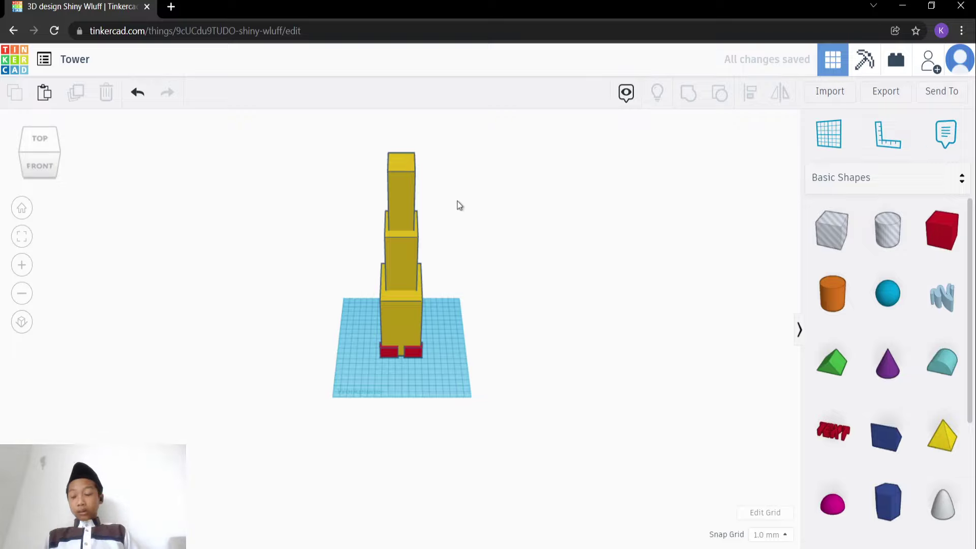
- Browse the Structures & Scenery shapes, including the Buildings, Structures, Landscapes and Furniture categories
left_click(867, 184)
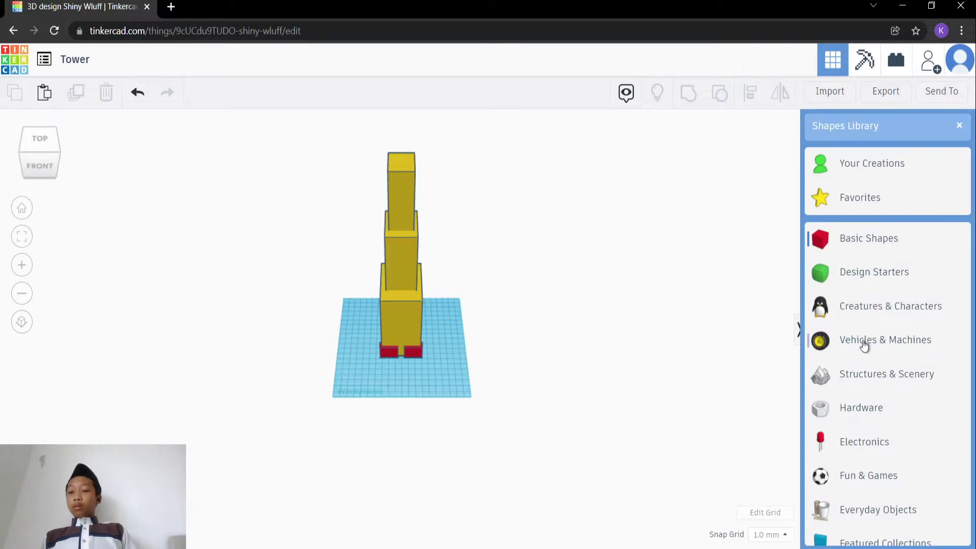
left_click(887, 376)
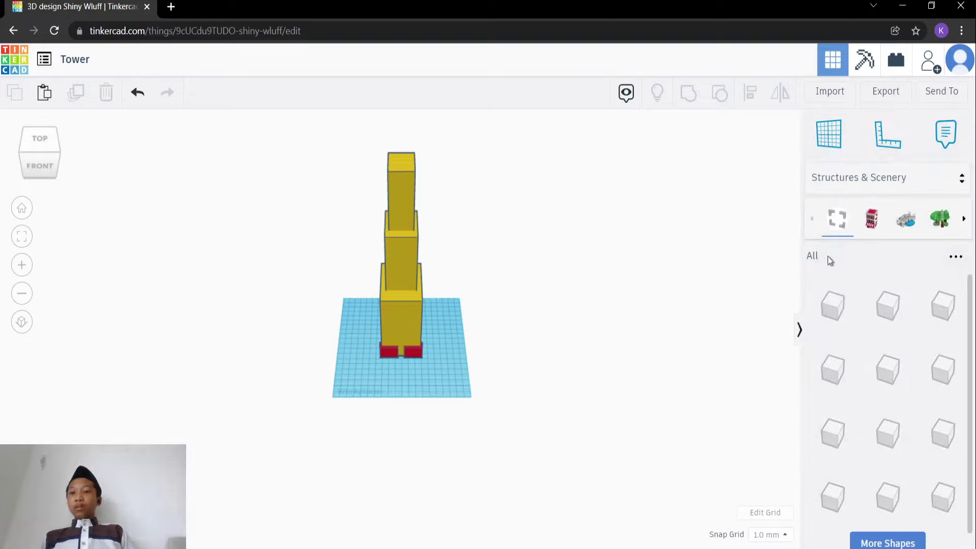
scroll(850, 378, "down", 1)
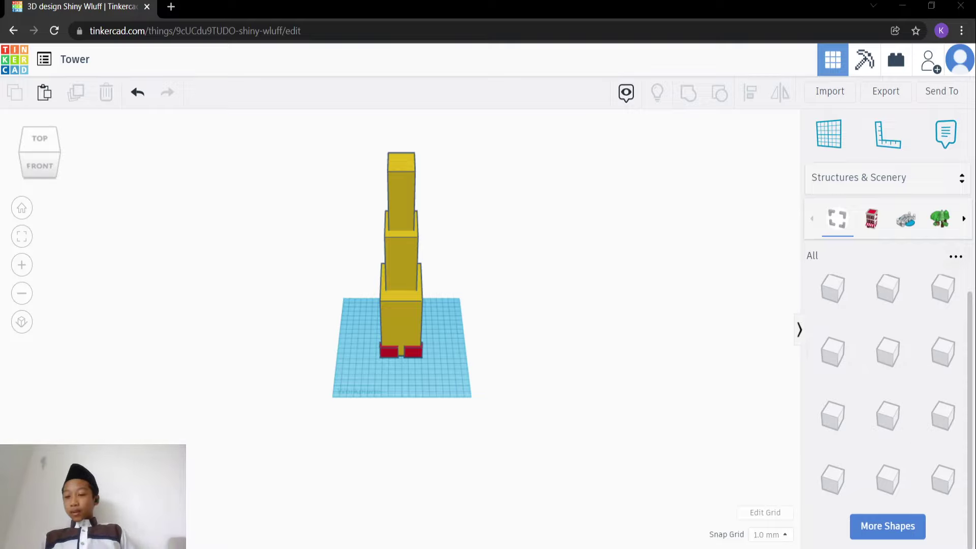
left_click(905, 219)
left_click(870, 227)
left_click(941, 222)
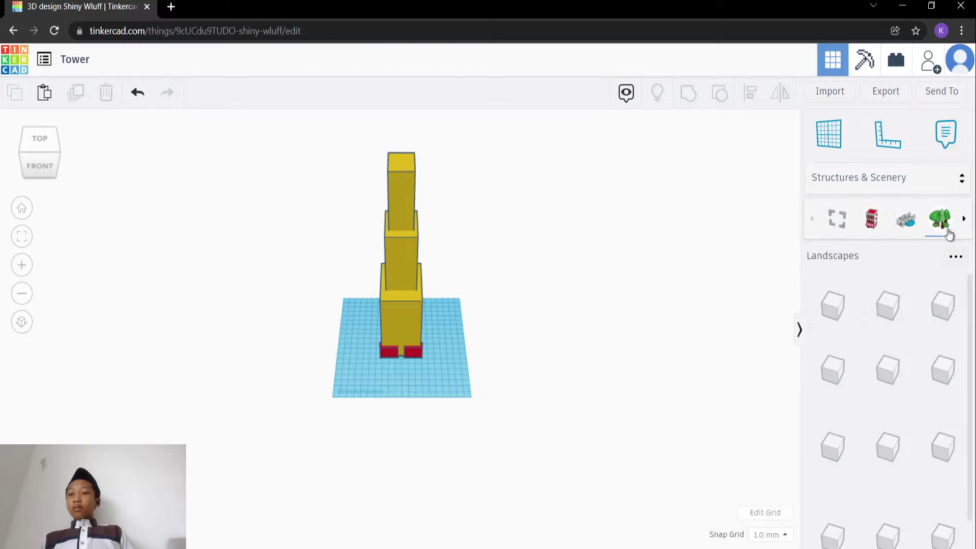
left_click(883, 223)
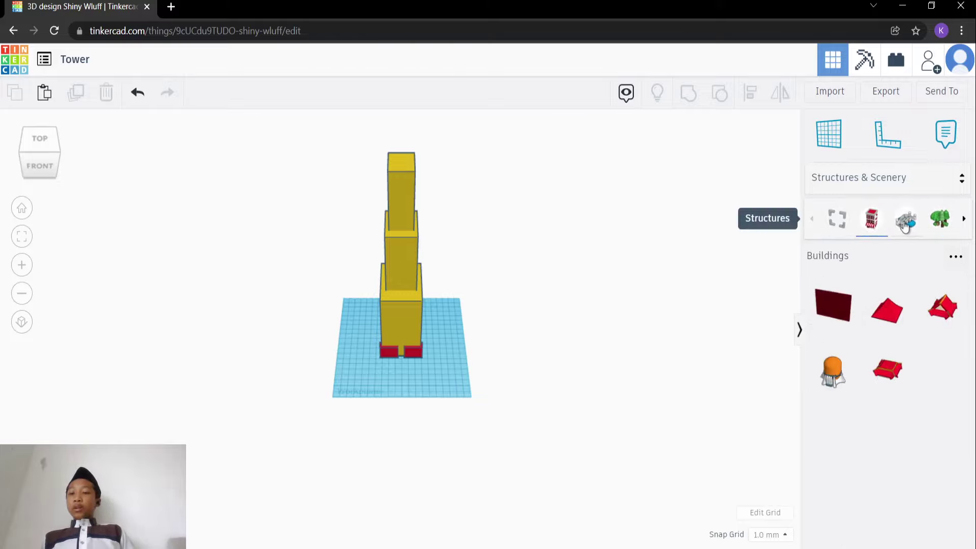
left_click(906, 220)
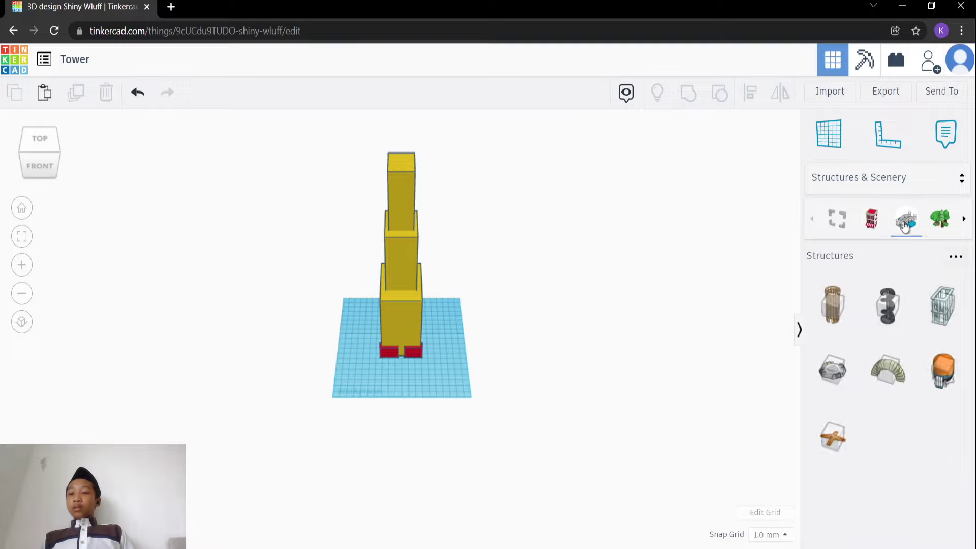
left_click(941, 222)
left_click(964, 219)
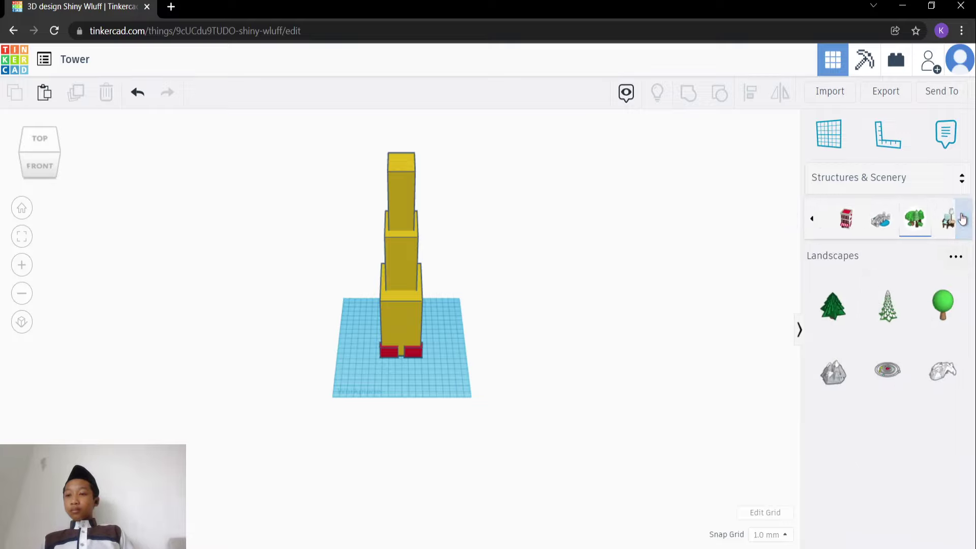
left_click(938, 220)
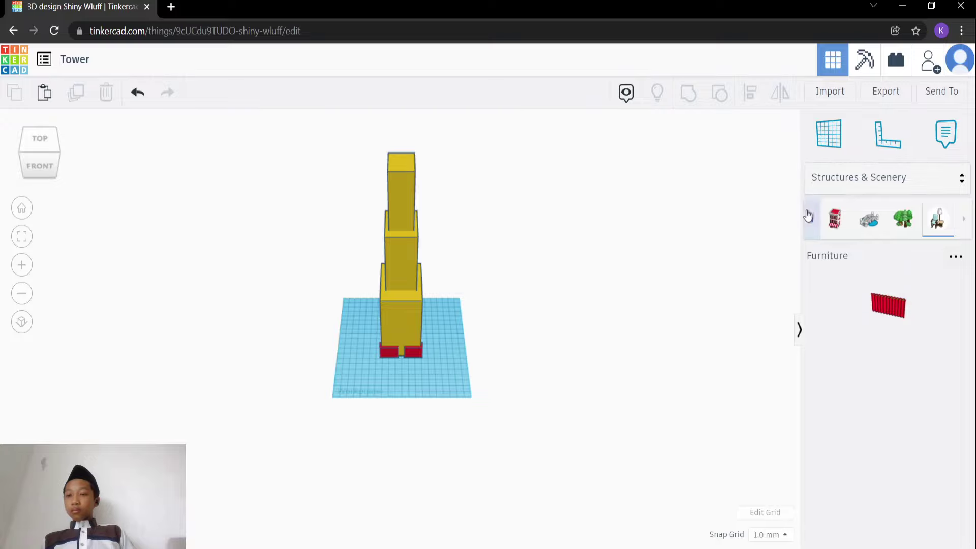
- Browse the Hardware shapes library and examine its Gears/Axles category
left_click(834, 178)
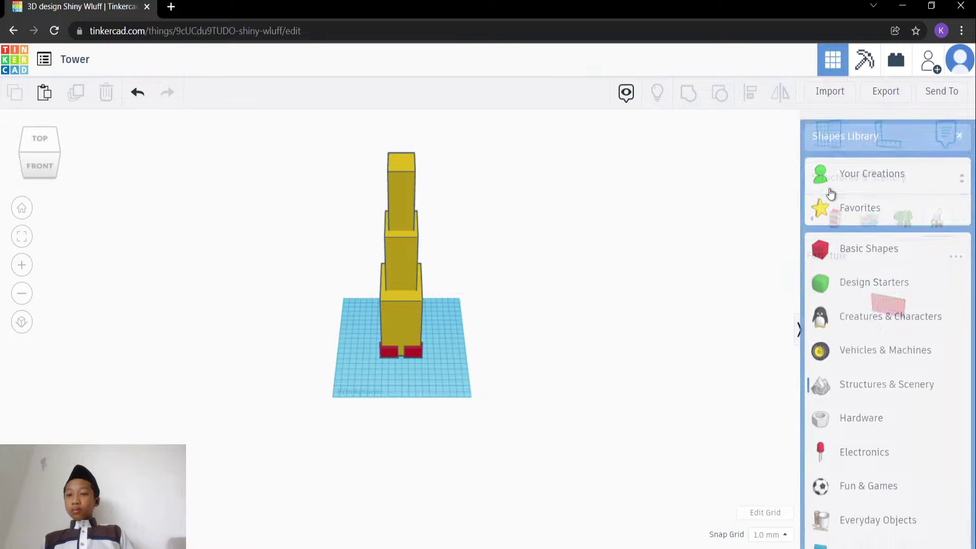
left_click(876, 408)
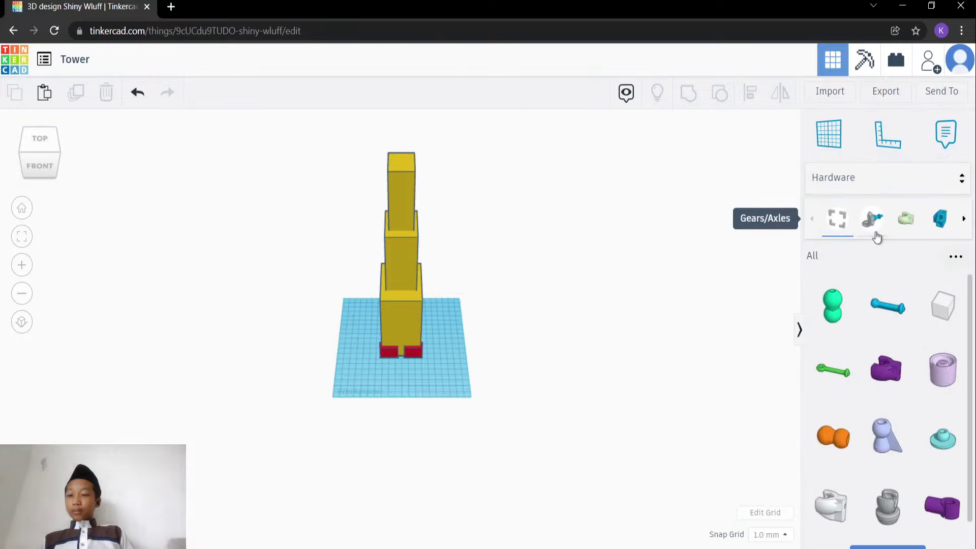
scroll(888, 322, "down", 2)
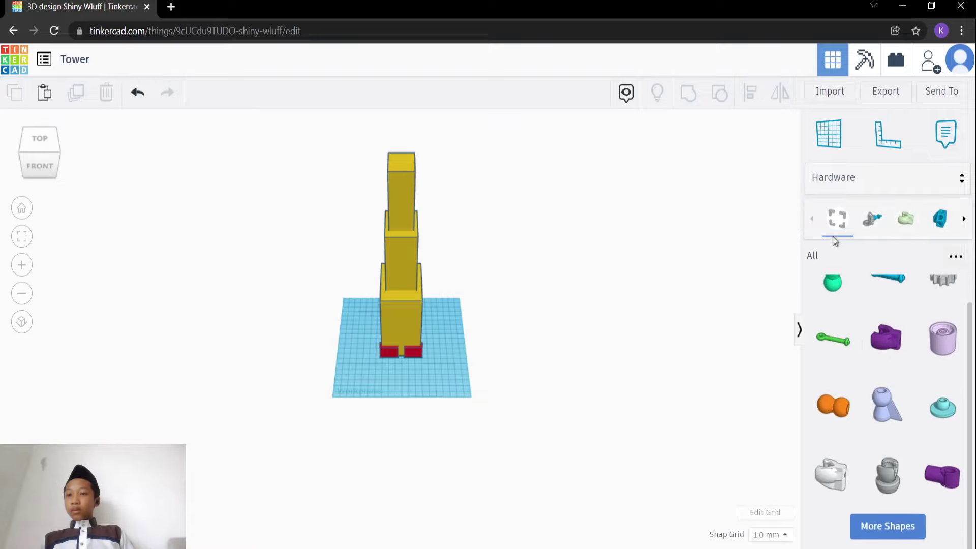
left_click(869, 221)
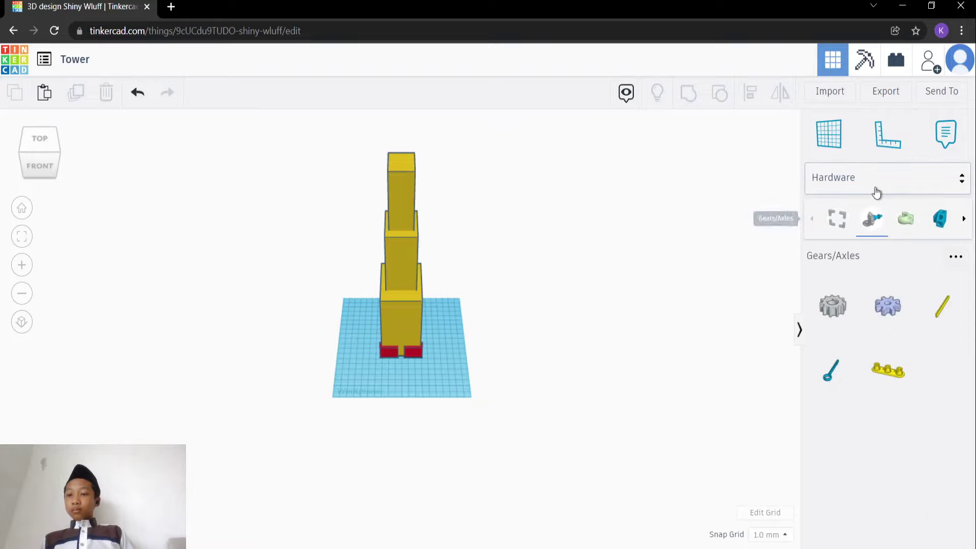
- Place an LED (10mm) from the Electronics shapes to the right of the tower, outside the workplane
left_click(880, 179)
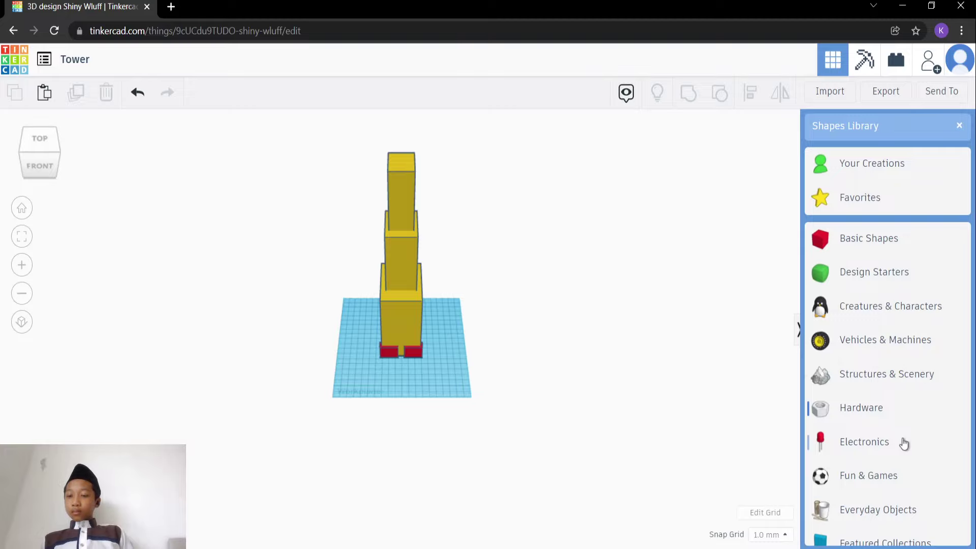
left_click(903, 442)
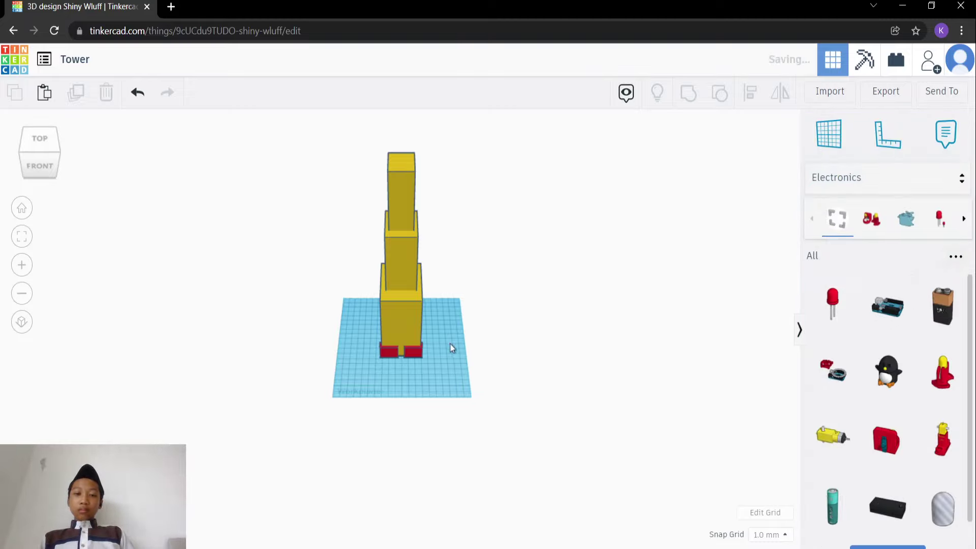
left_click(542, 307)
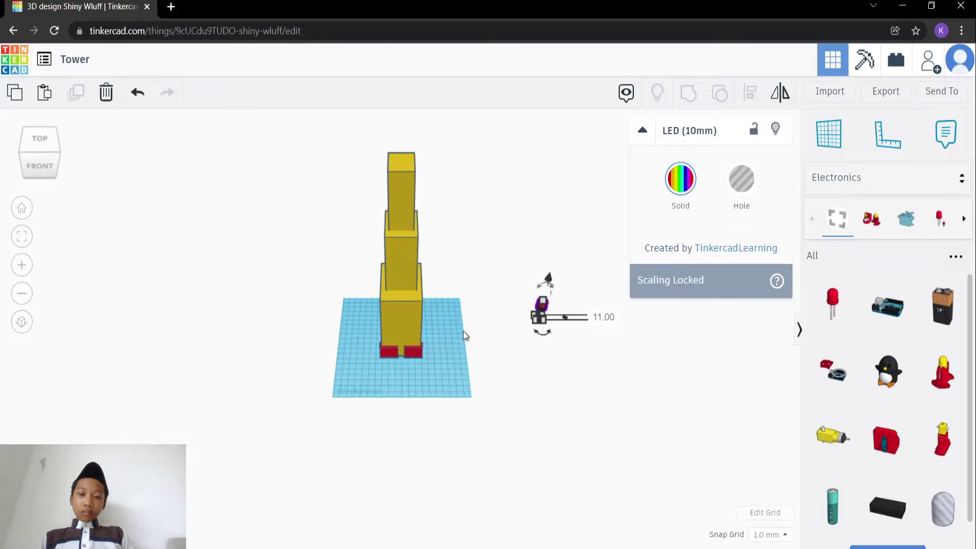
- Delete the LED (10mm) standing outside the workplane beside the tower
scroll(527, 326, "up", 2)
scroll(525, 325, "up", 3)
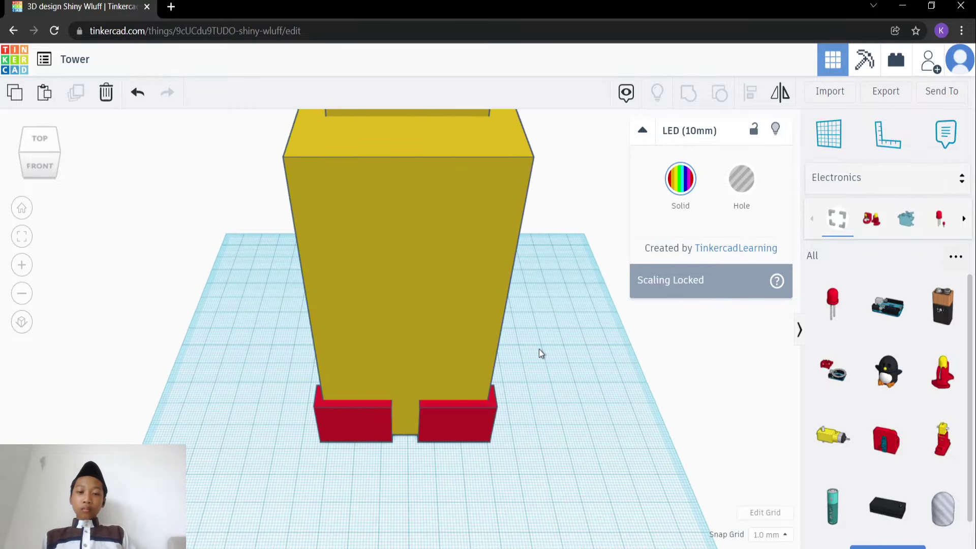
left_click(468, 352)
scroll(319, 320, "down", 5)
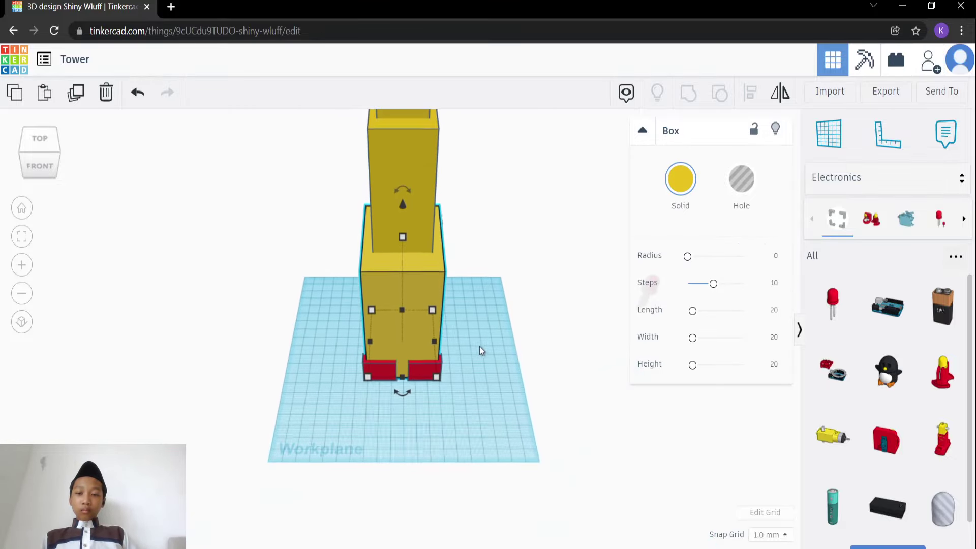
left_click(557, 415)
left_click(653, 287)
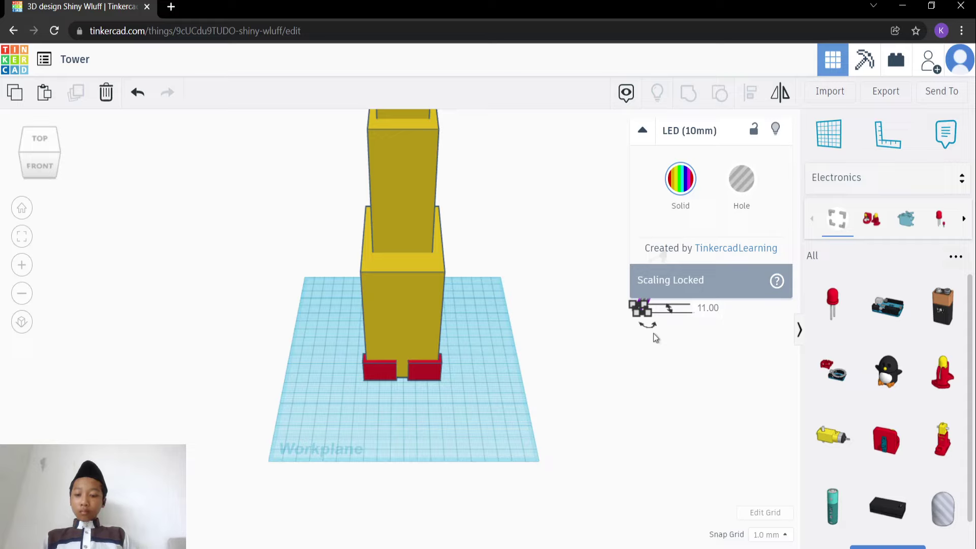
key("Delete")
- Place a new LED (10mm) at the tower and raise it 279 mm above the workplane, up to the top tier
left_click_drag(832, 305, 505, 348)
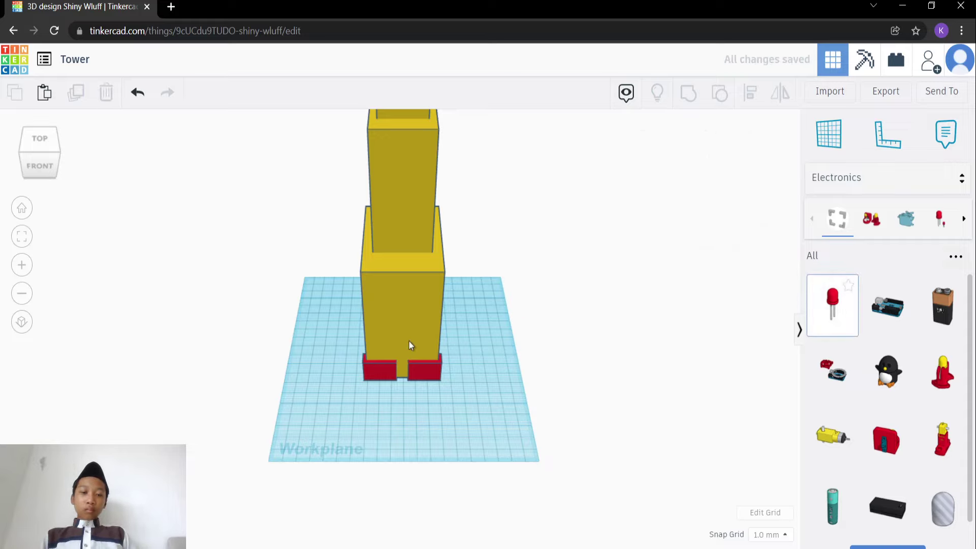
left_click_drag(407, 313, 440, 118)
scroll(429, 157, "down", 3)
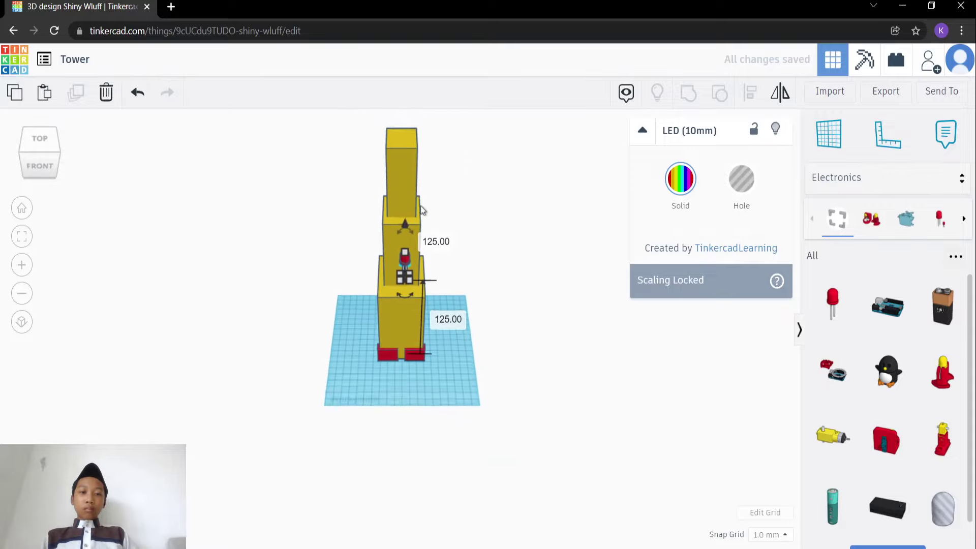
left_click_drag(406, 227, 407, 83)
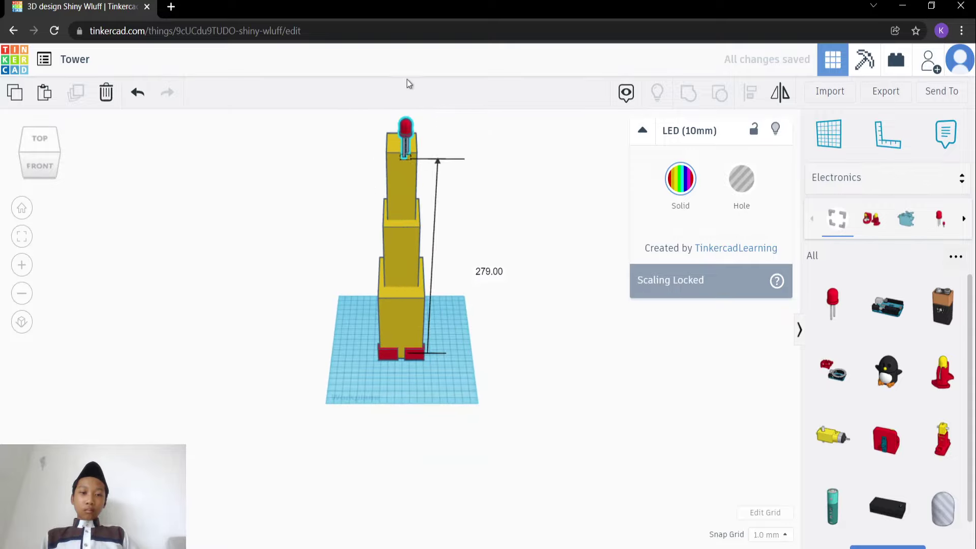
- Nudge the LED back and sideways until it stands centred on the tower's top face, and deselect it
key("Up")
key("Up")
key("Up")
key("Up")
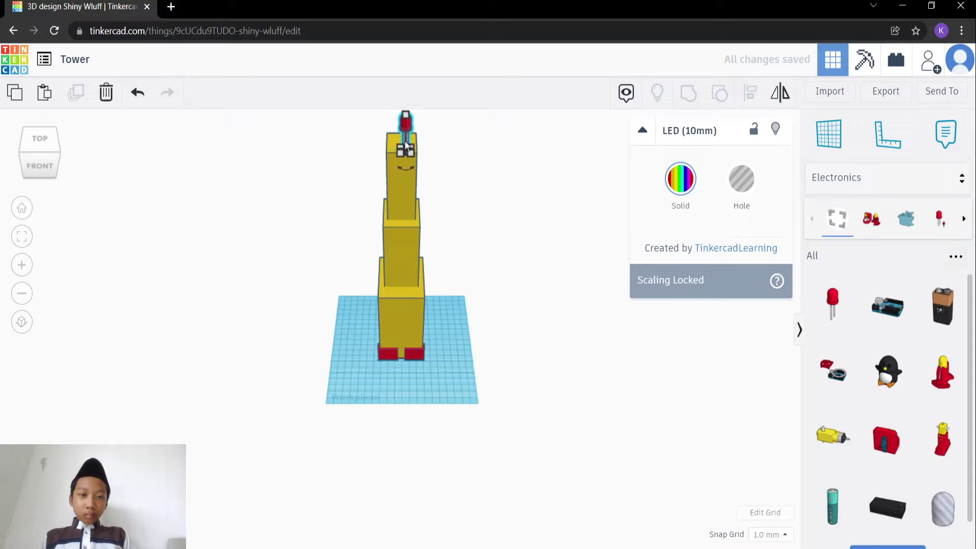
key("Right")
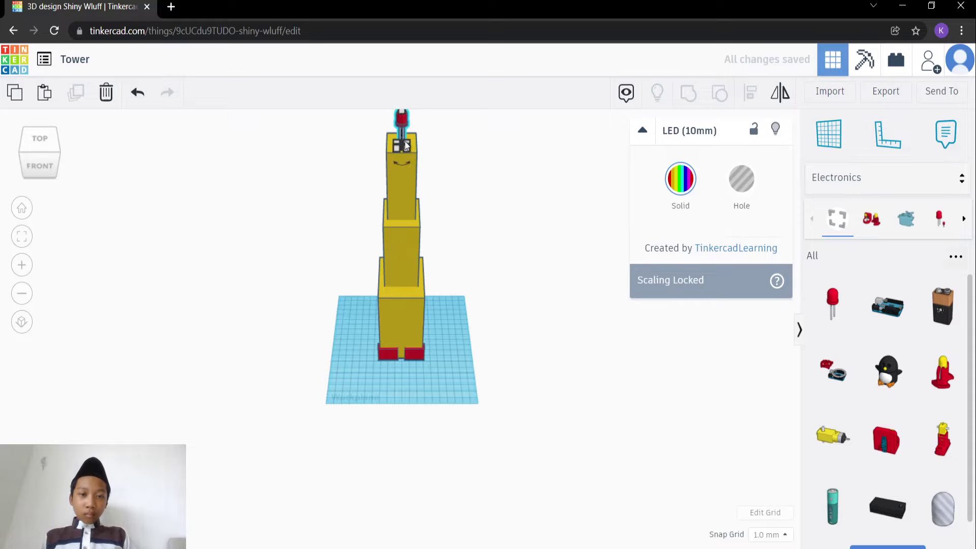
left_click(538, 232)
- Export everything in the design as an .STL file for 3D printing
scroll(539, 231, "up", 2)
scroll(538, 231, "down", 3)
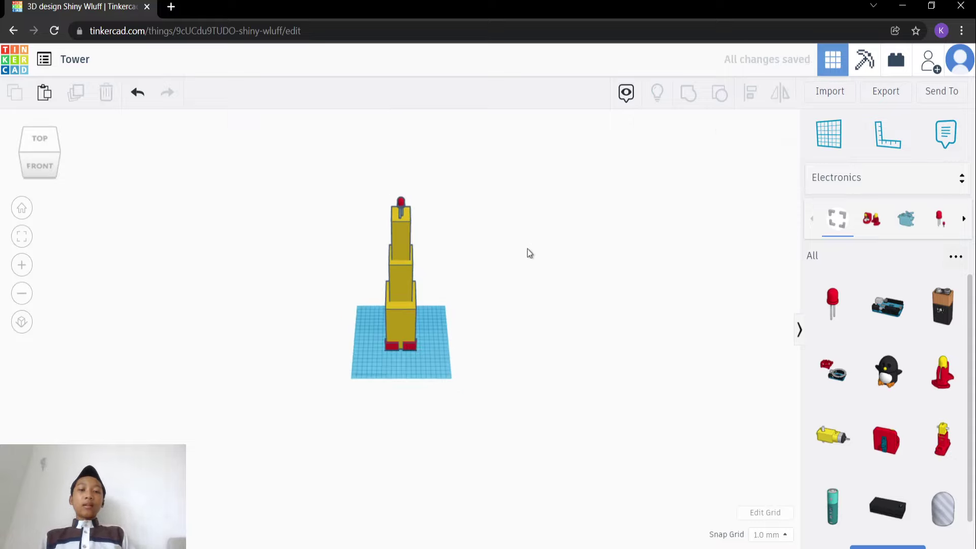
left_click_drag(505, 287, 559, 215)
scroll(432, 274, "up", 3)
scroll(432, 273, "down", 2)
scroll(432, 274, "down", 3)
left_click(873, 93)
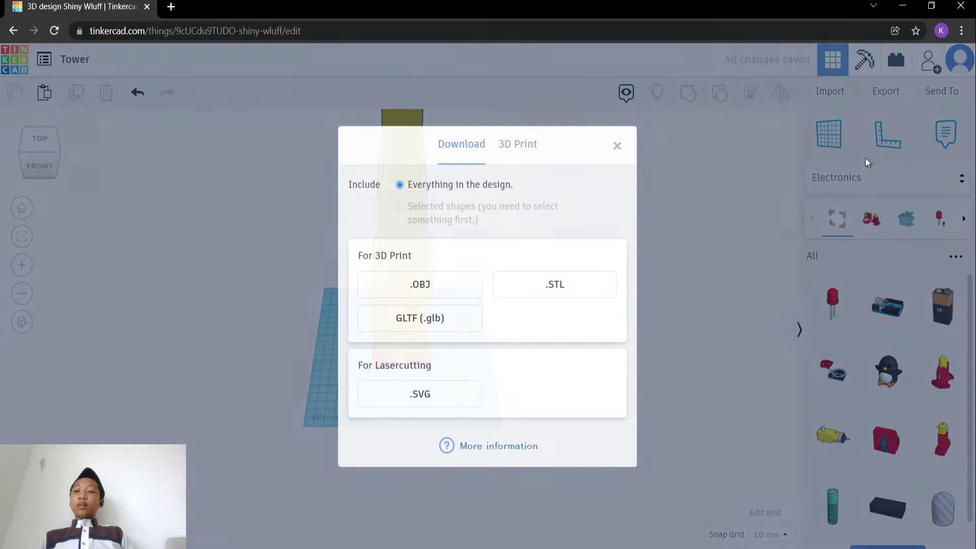
left_click(559, 288)
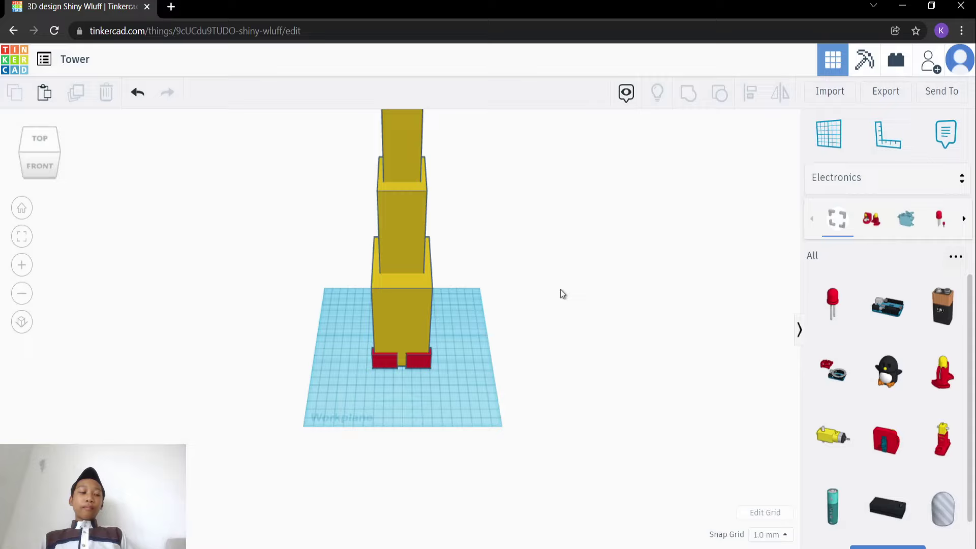